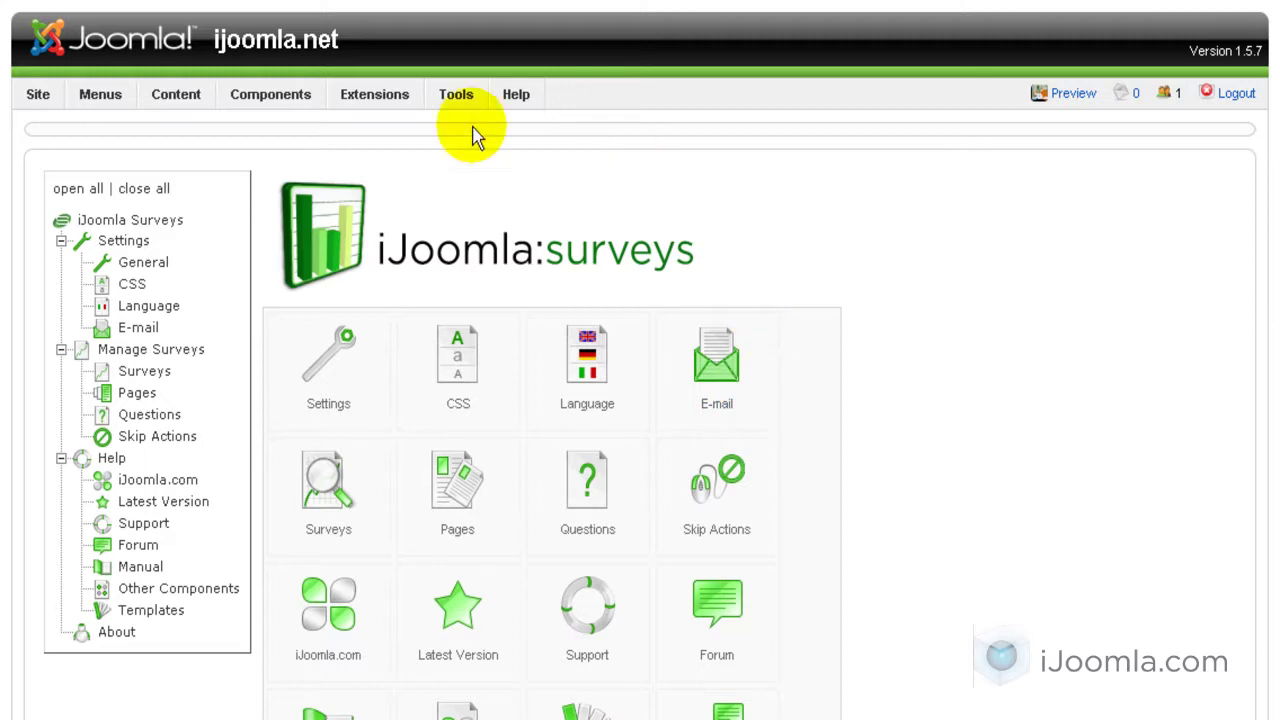
# - Filter the Module Manager list by 'pop' and open the Surveys Popup module
pyautogui.moveTo(398, 106)
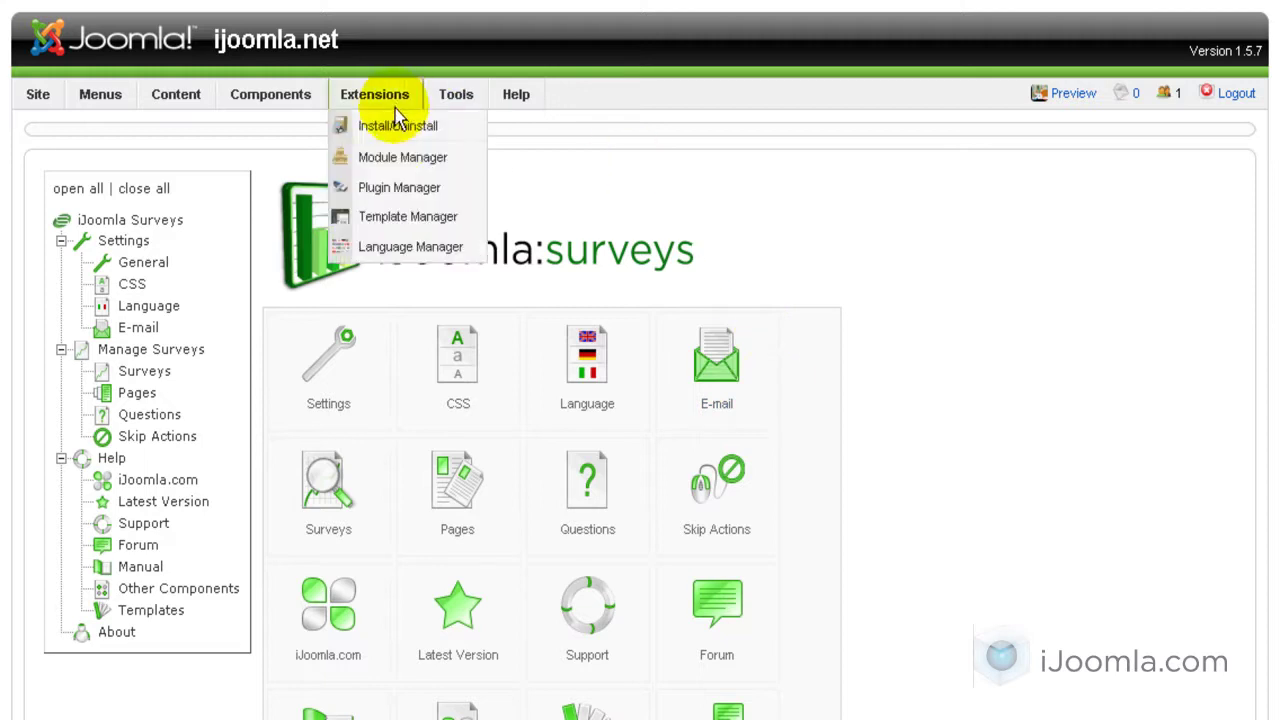
pyautogui.click(402, 162)
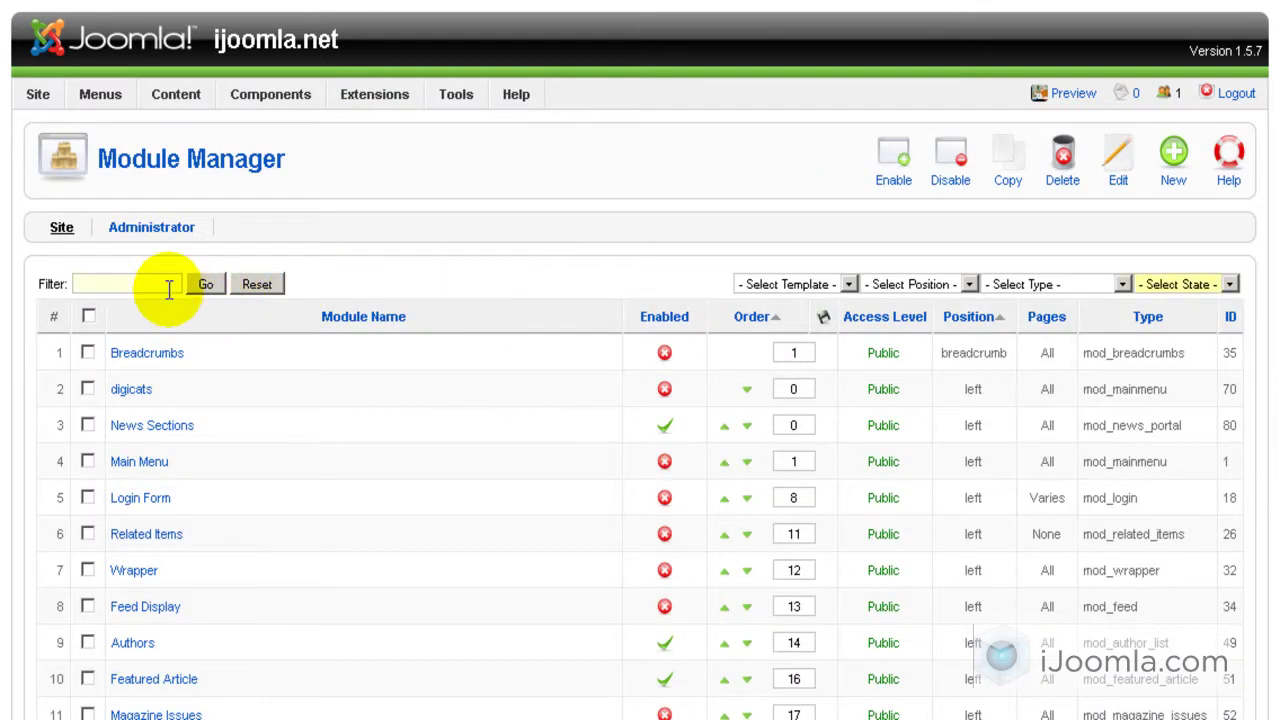
pyautogui.write('pop')
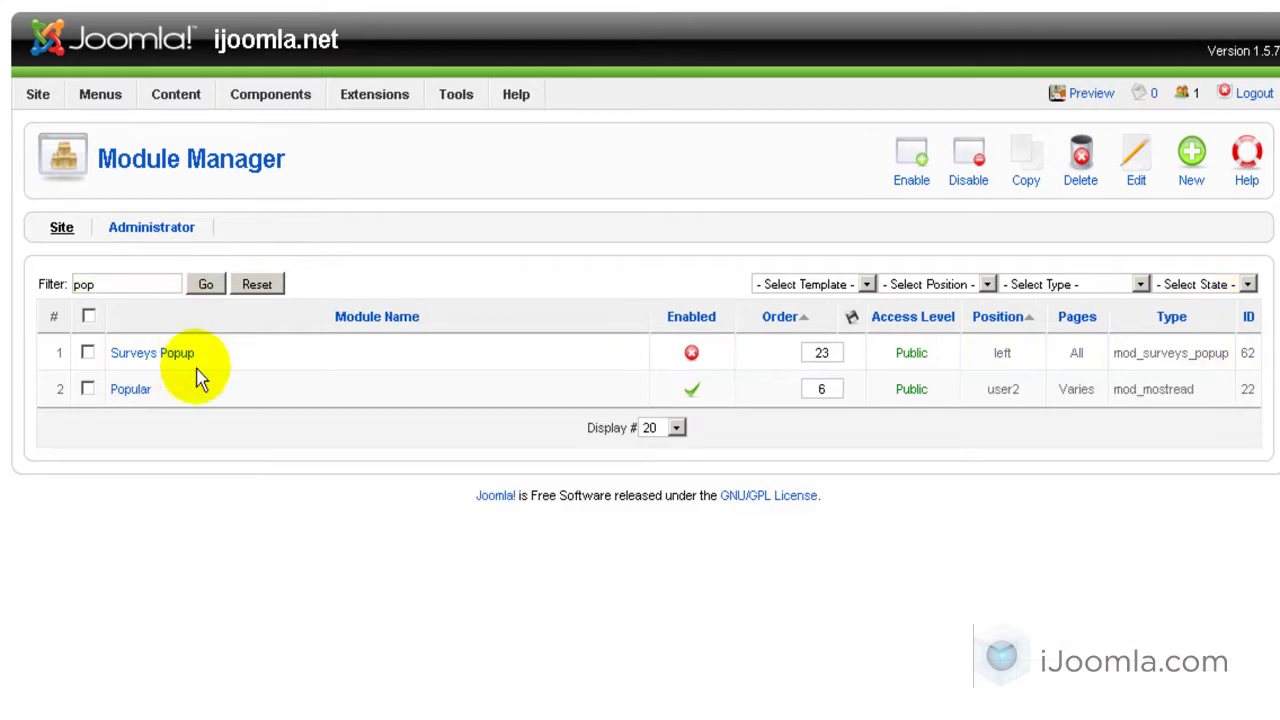
pyautogui.click(186, 356)
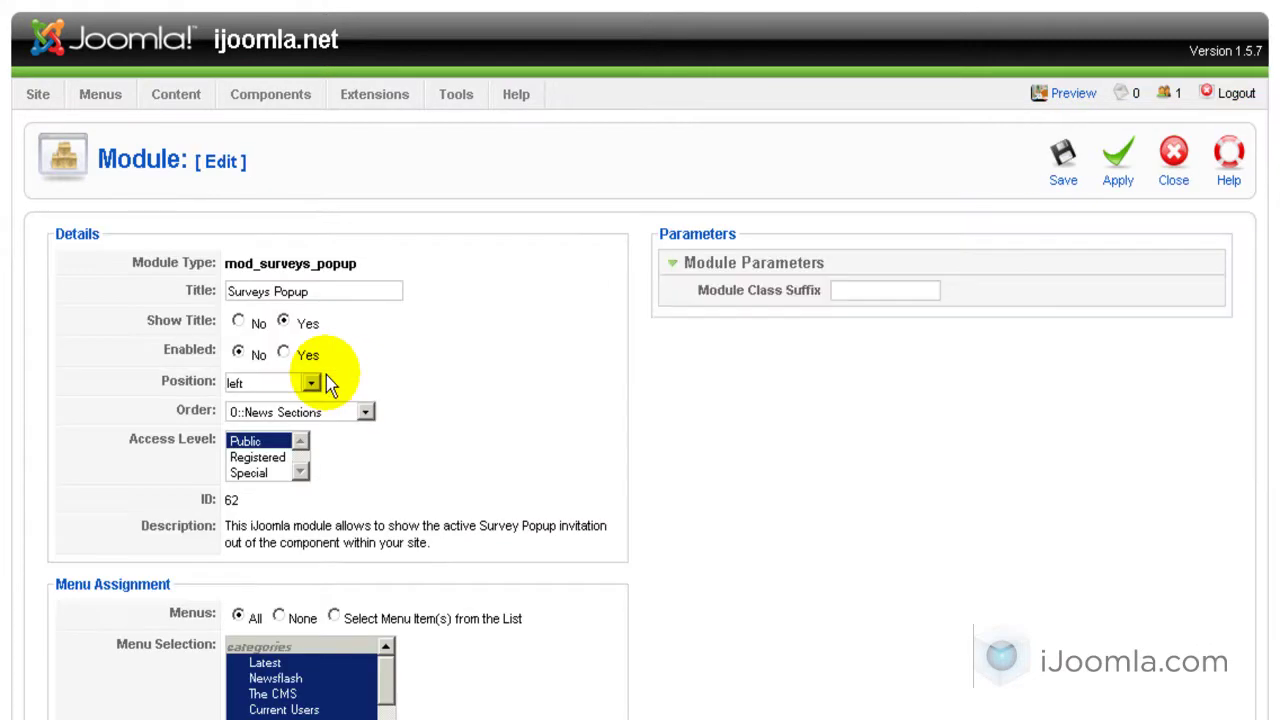
# - Set Surveys Popup to Show Title No, Enabled Yes, position debug, and save it
pyautogui.click(238, 321)
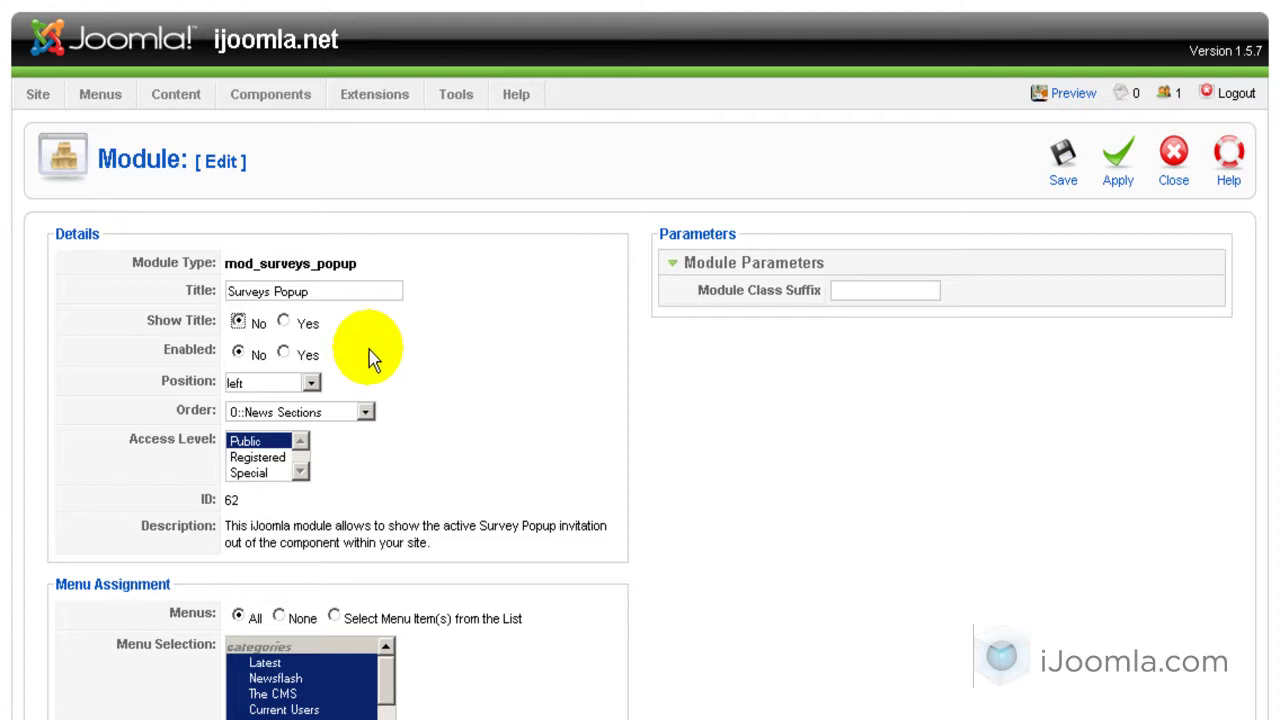
pyautogui.click(284, 354)
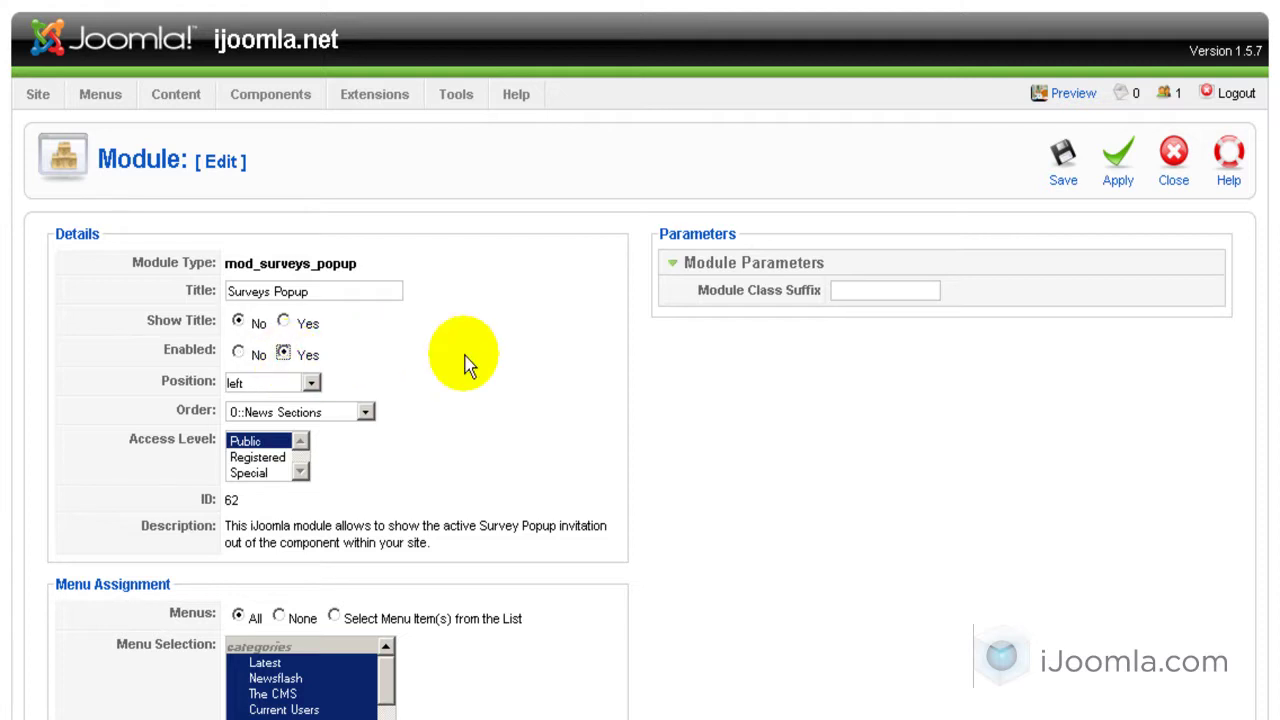
pyautogui.scroll(-1, 465, 365)
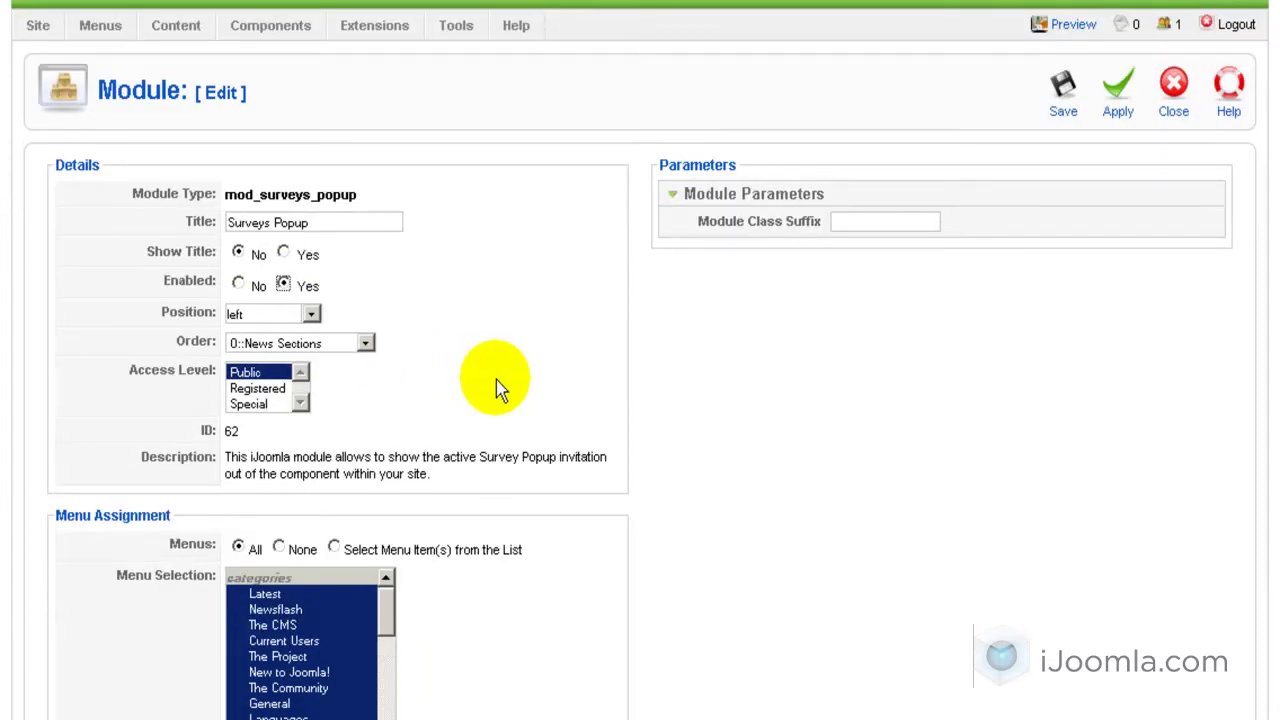
pyautogui.click(313, 316)
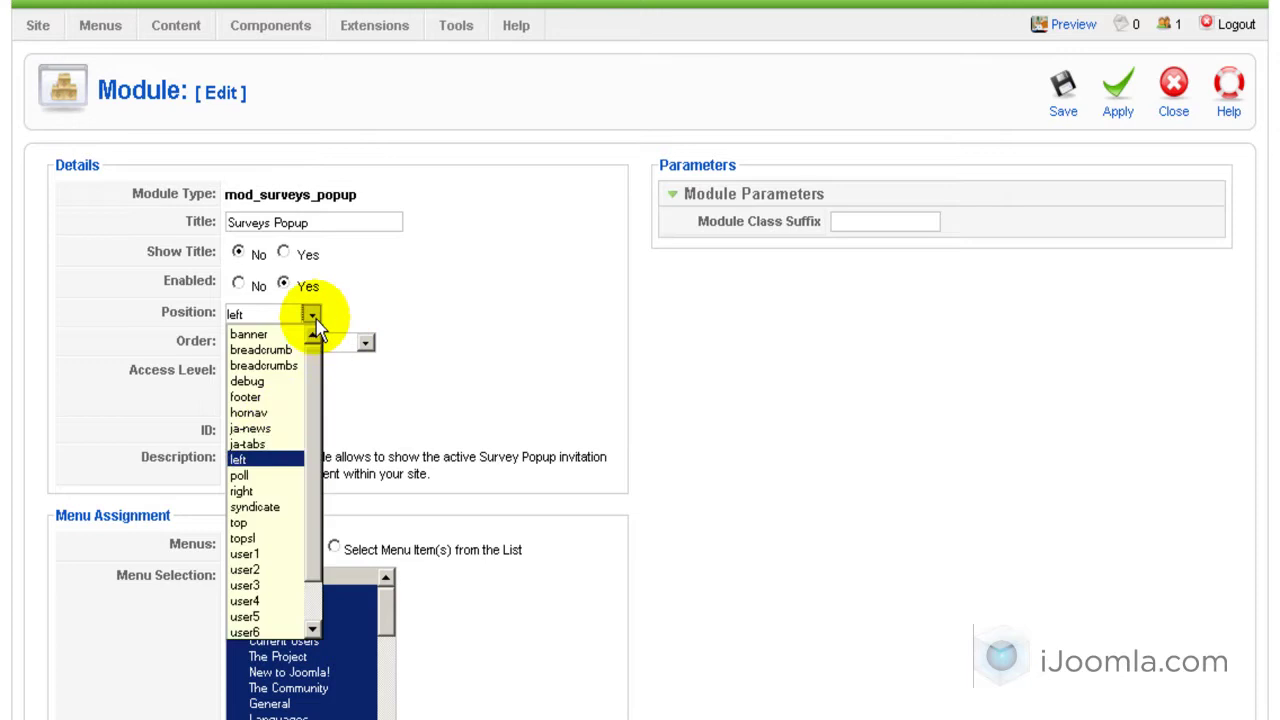
pyautogui.click(268, 386)
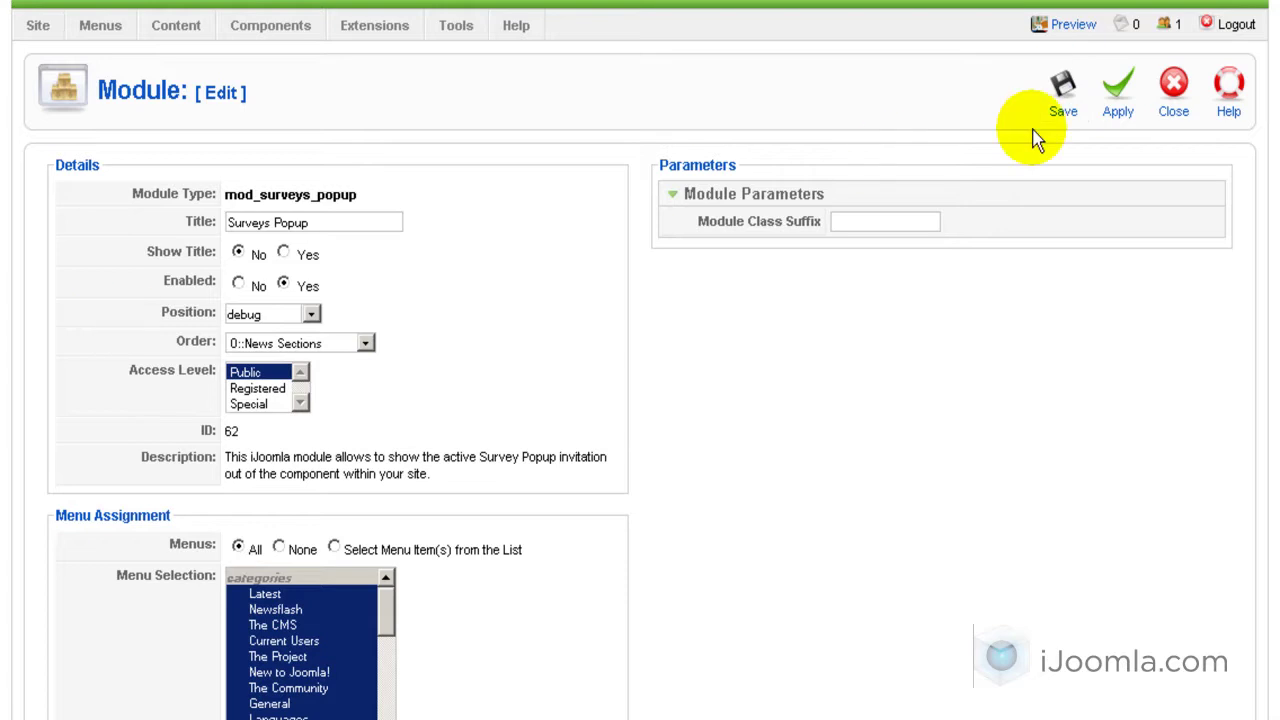
pyautogui.click(1064, 85)
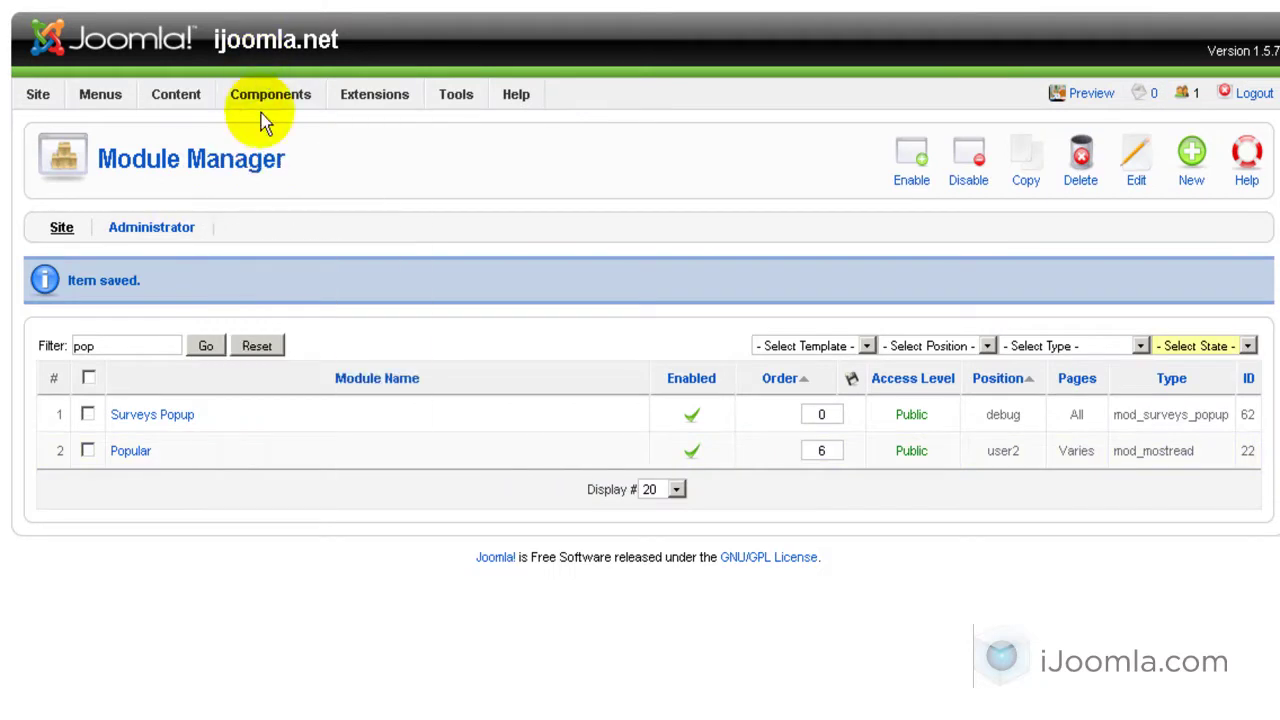
# - Go to Components > iJoomla Surveys and open the Surveys list under Manage Surveys
pyautogui.moveTo(270, 92)
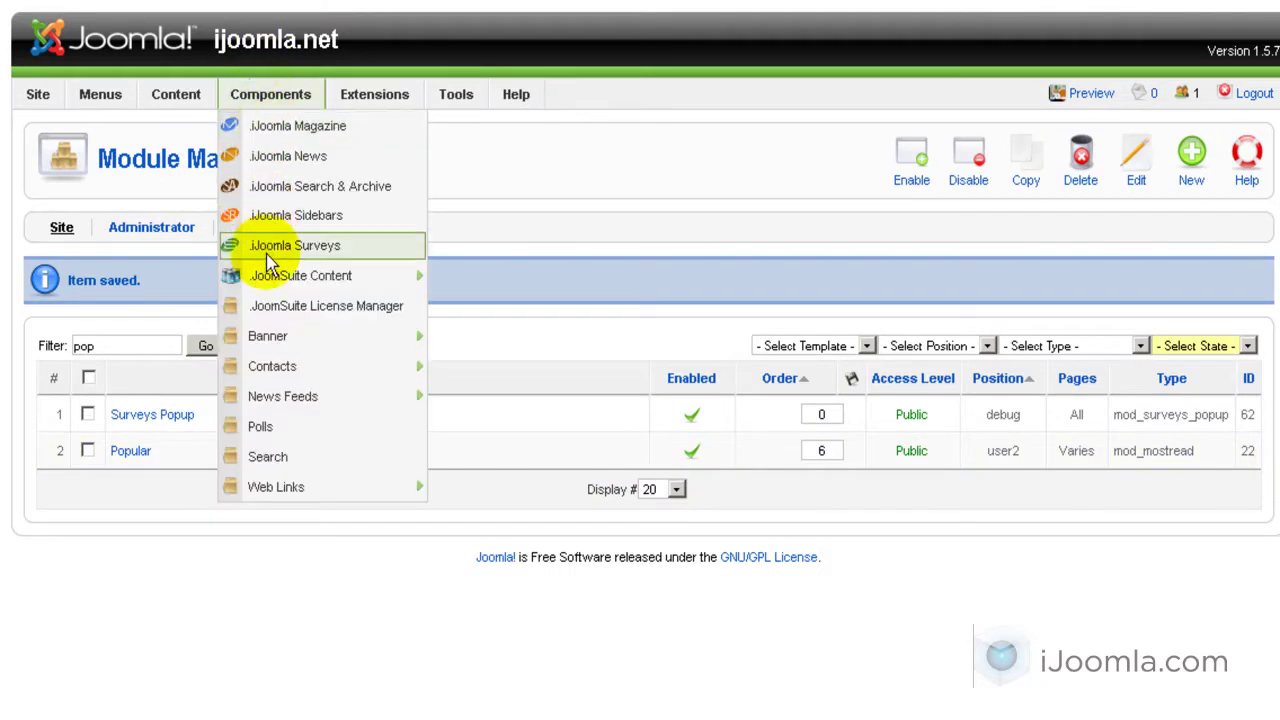
pyautogui.moveTo(418, 278)
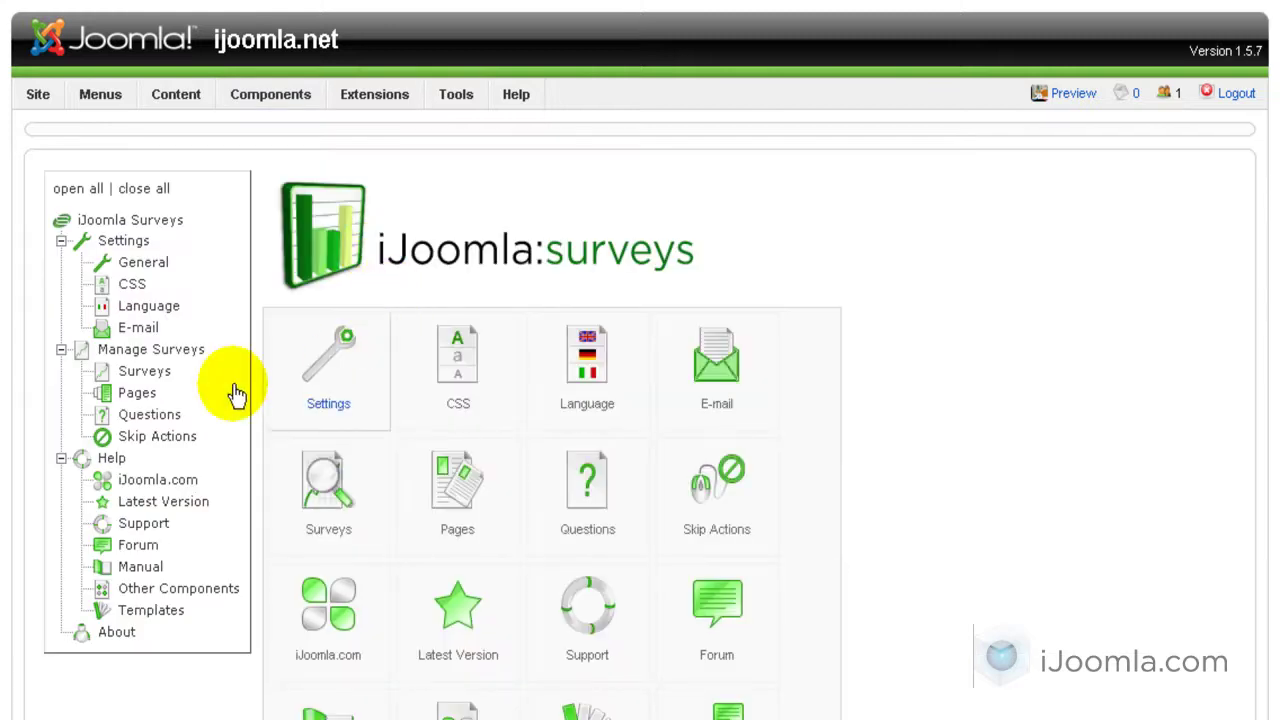
pyautogui.click(148, 372)
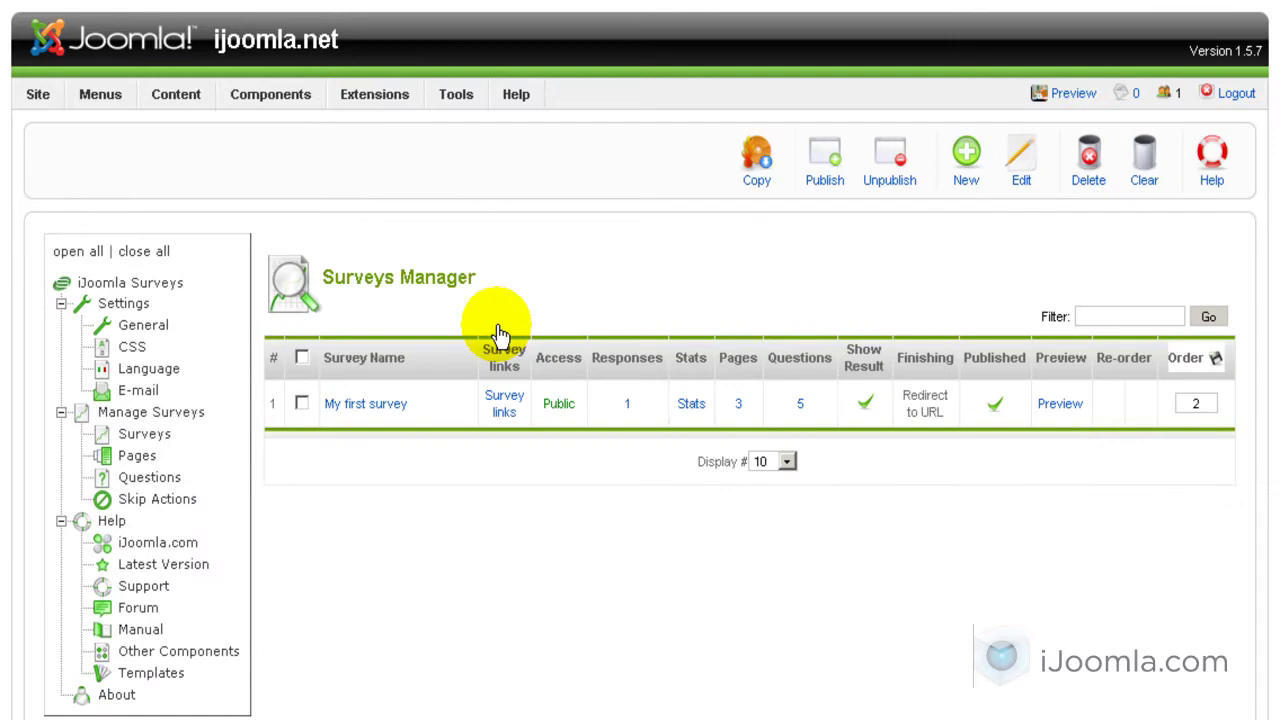
# - Open My first survey in Edit Survey and scroll down toward its Pop up section
pyautogui.click(382, 404)
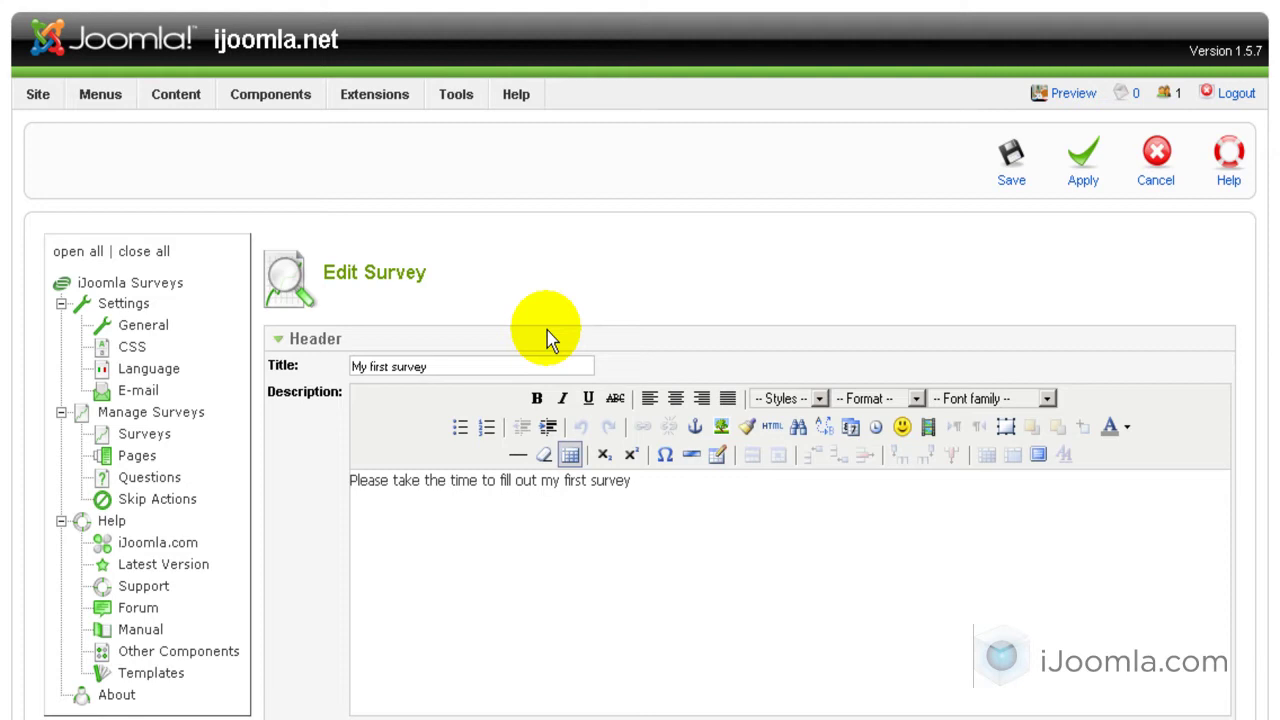
pyautogui.scroll(-4, 547, 331)
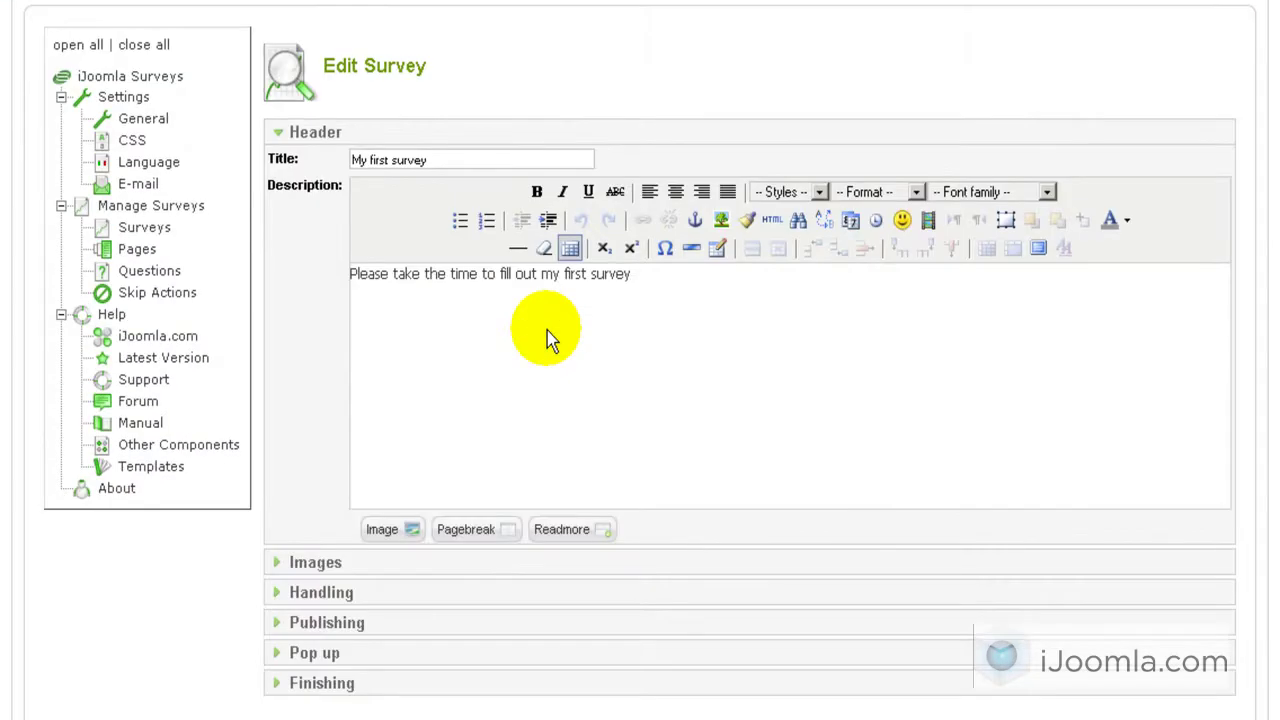
pyautogui.scroll(-2, 547, 331)
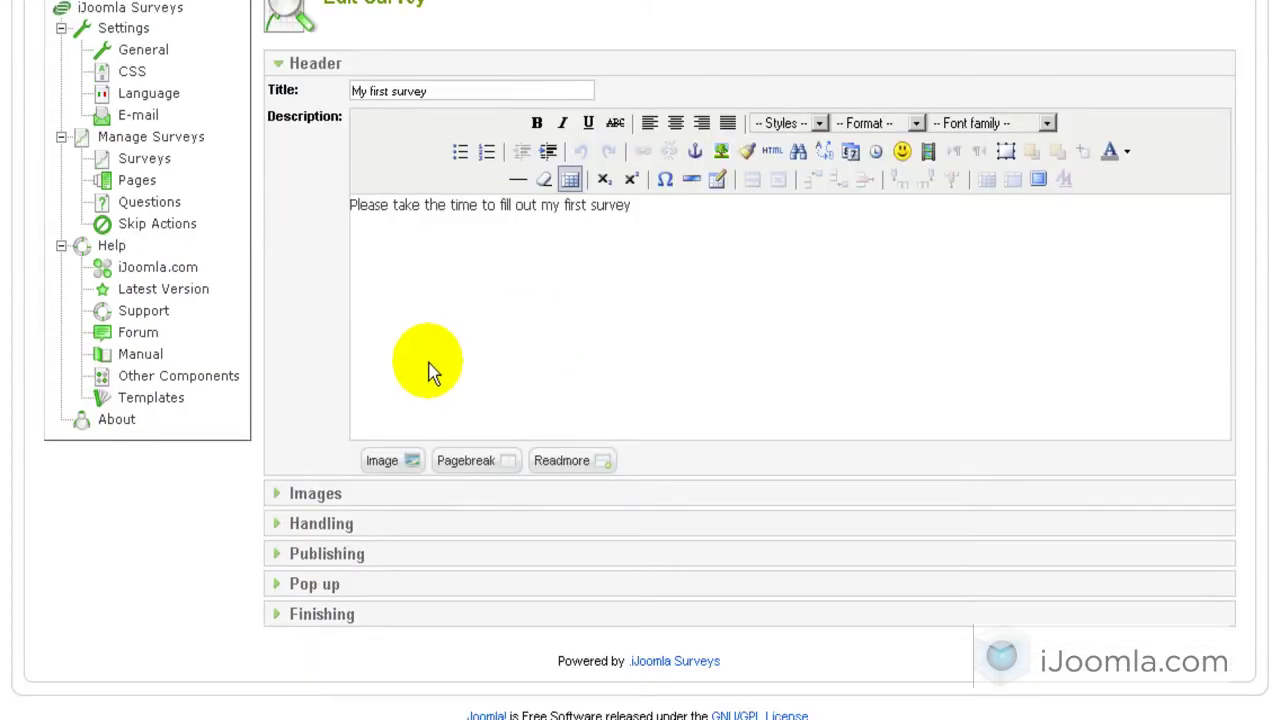
# - Expand Pop up settings, set Show Pop up Invitation to Yes, keeping Show at Once a week
pyautogui.click(330, 588)
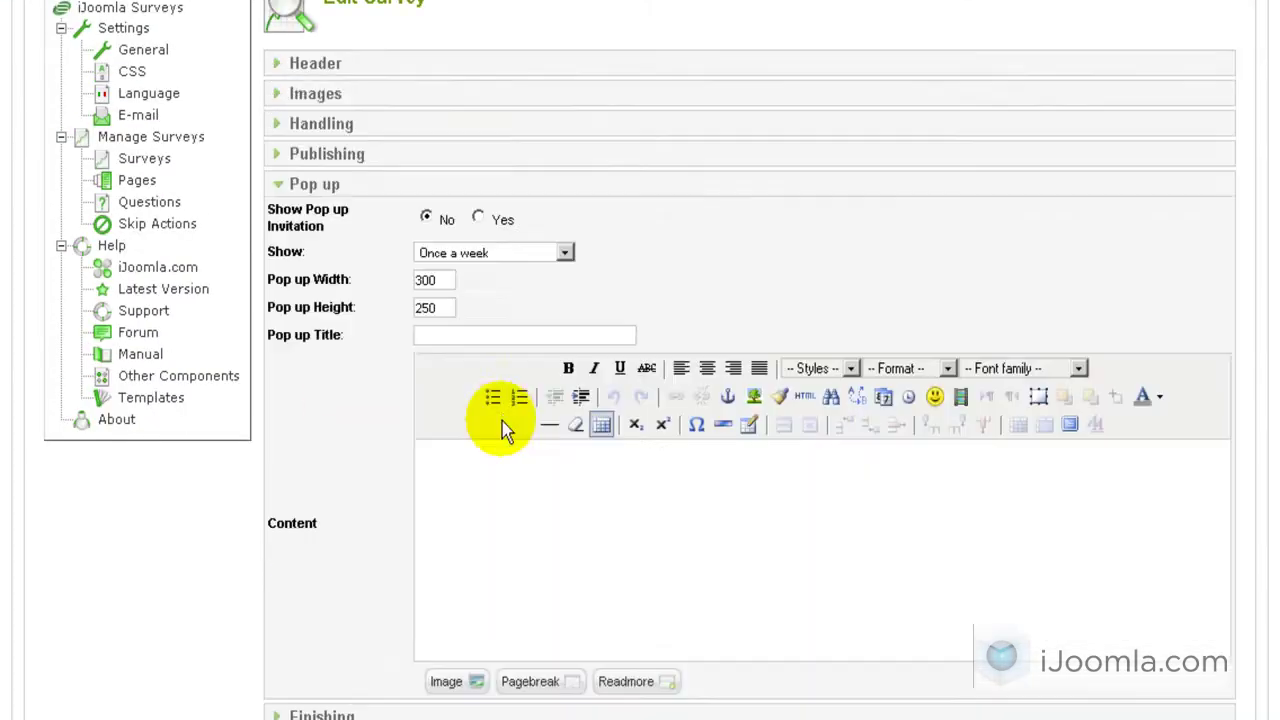
pyautogui.click(480, 221)
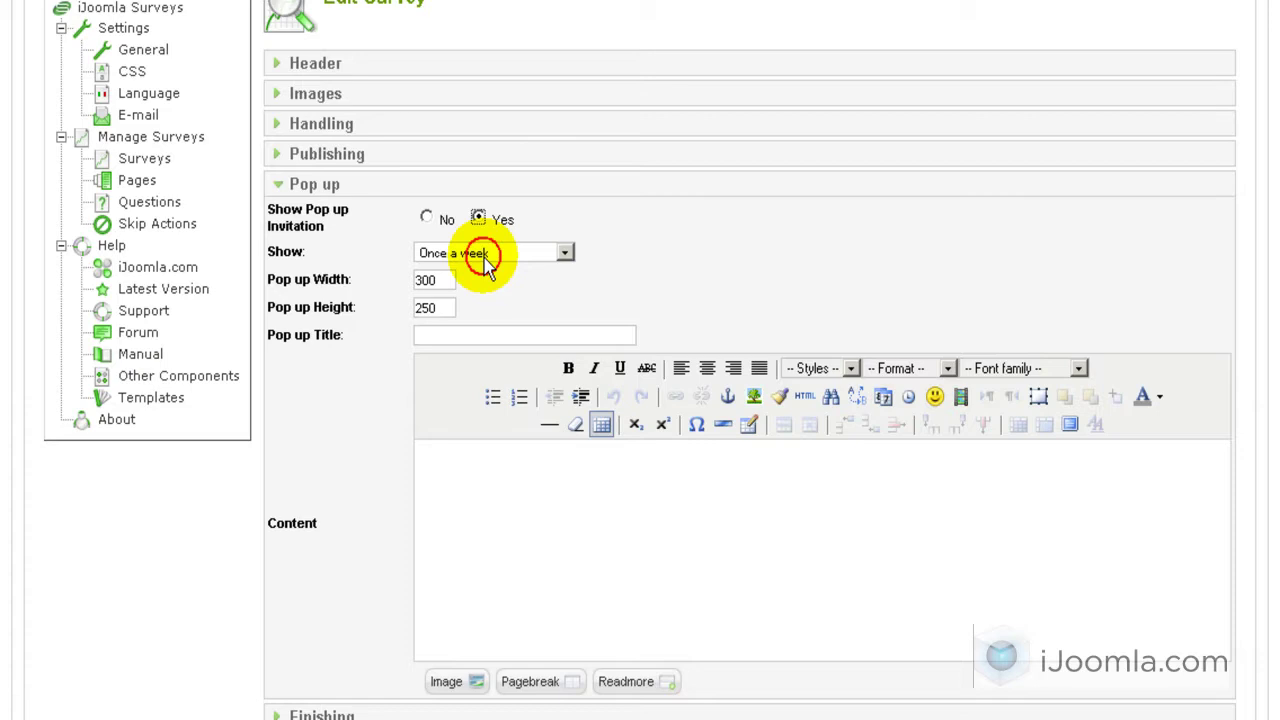
pyautogui.click(484, 256)
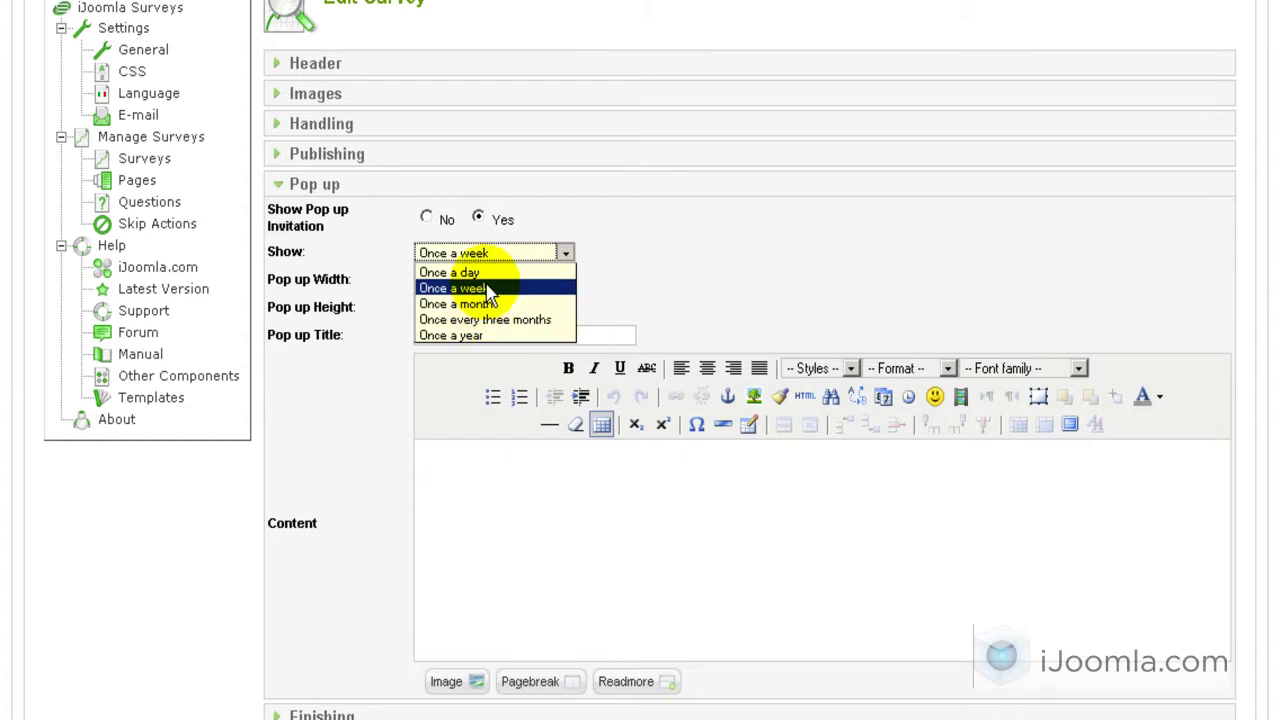
pyautogui.click(487, 289)
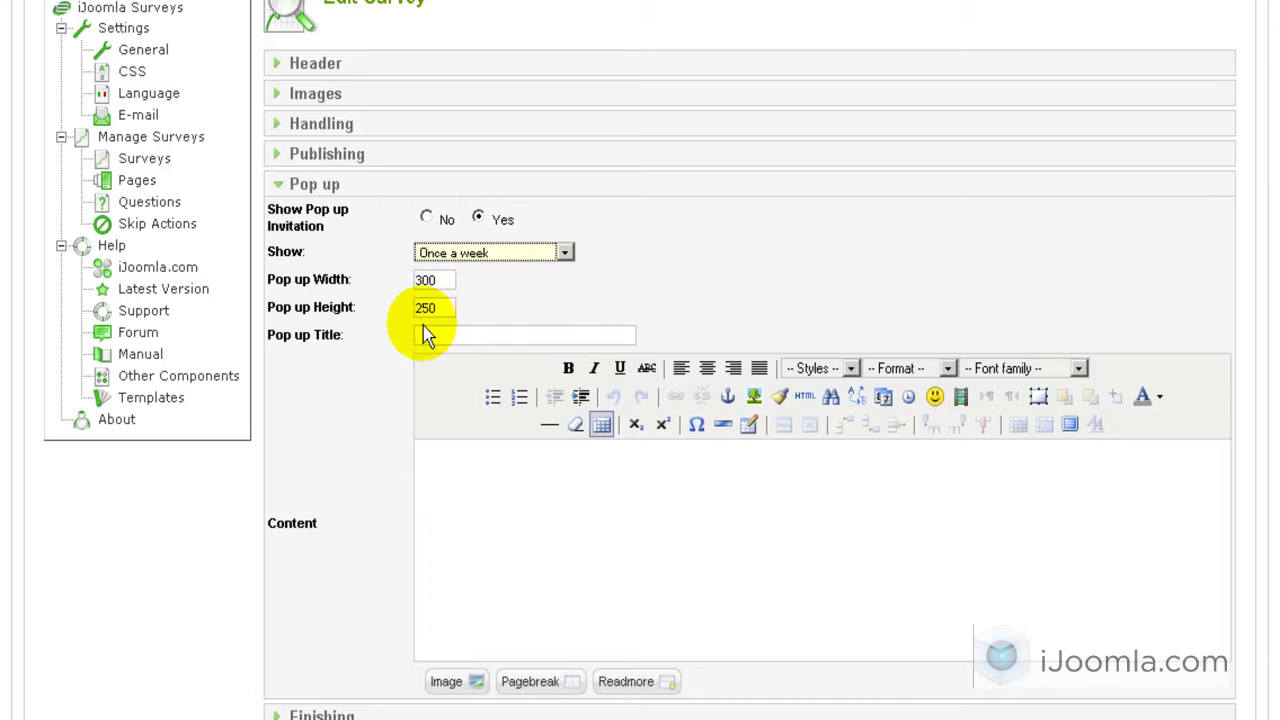
pyautogui.click(471, 341)
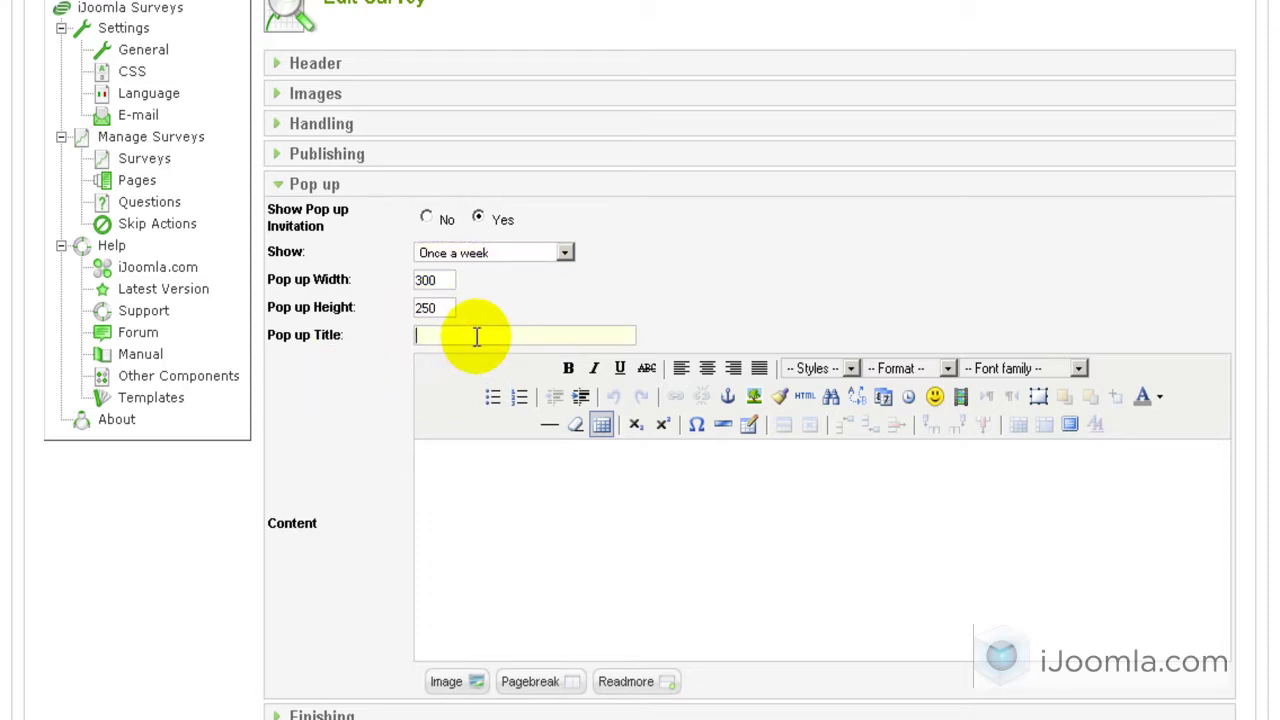
# - Title the pop-up 'Welcome!' and write 'Please help us improve our site, take our survey! you could win something.'
pyautogui.write('Welcome!')
pyautogui.scroll(-2, 476, 336)
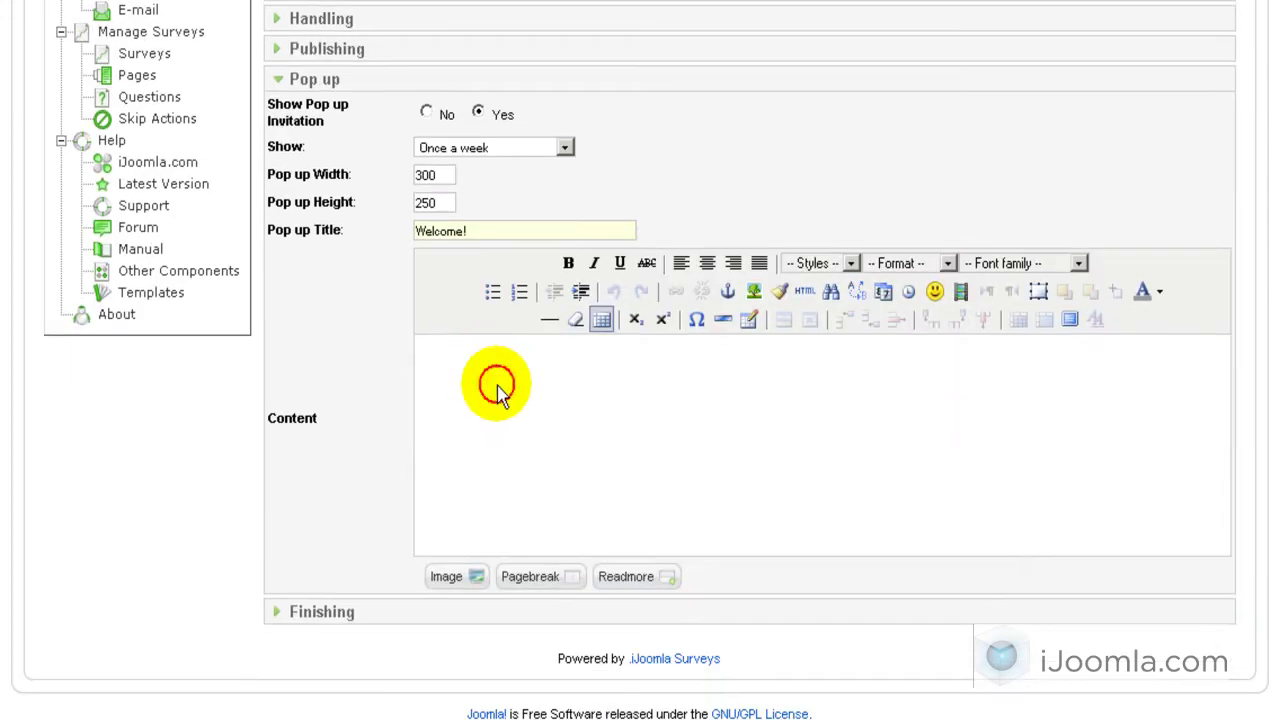
pyautogui.click(500, 391)
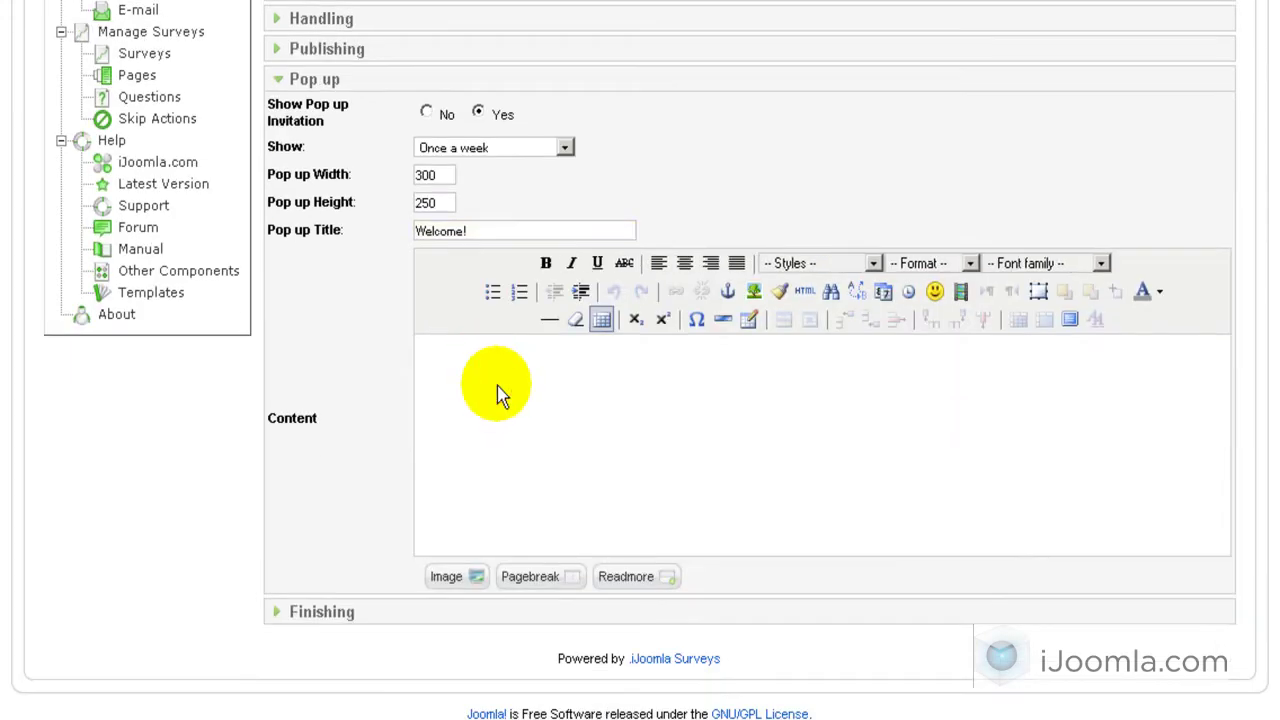
pyautogui.write('PLease')
pyautogui.press('BackSpace')
pyautogui.press('BackSpace')
pyautogui.press('BackSpace')
pyautogui.press('BackSpace')
pyautogui.press('BackSpace')
pyautogui.write('lease help')
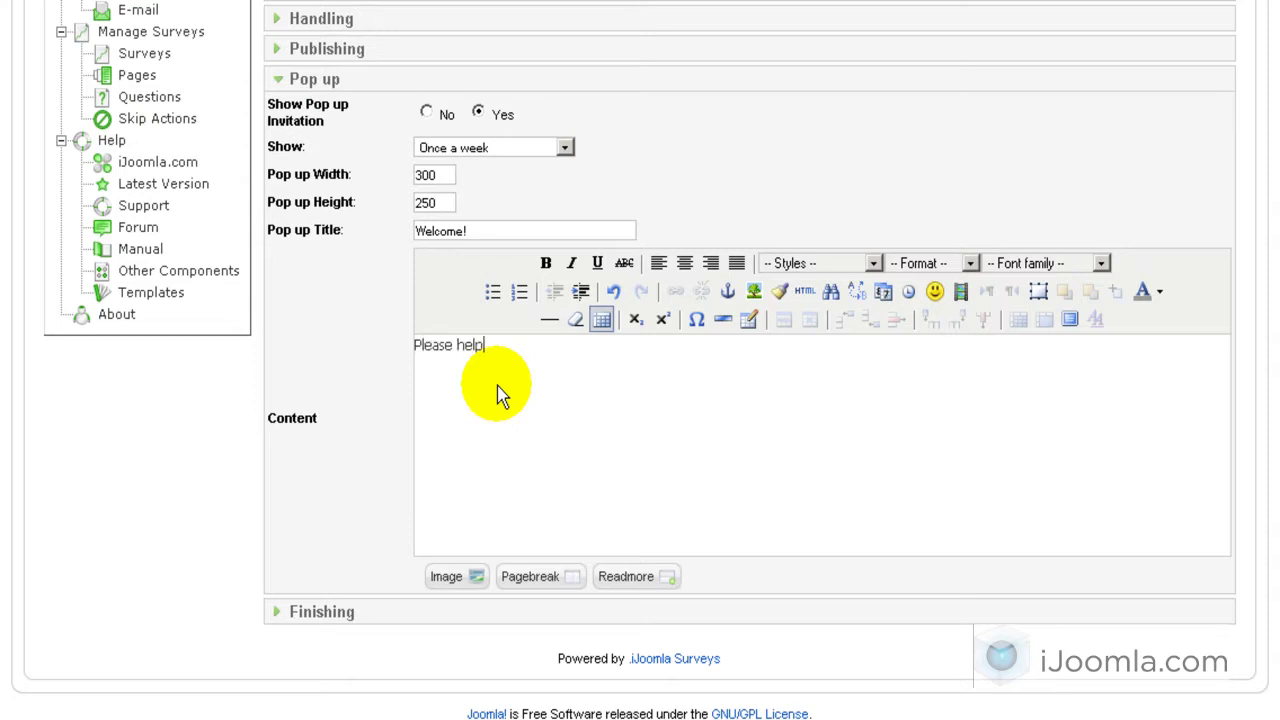
pyautogui.write(' us imrp')
pyautogui.press('BackSpace')
pyautogui.press('BackSpace')
pyautogui.press('BackSpace')
pyautogui.write('mprove our')
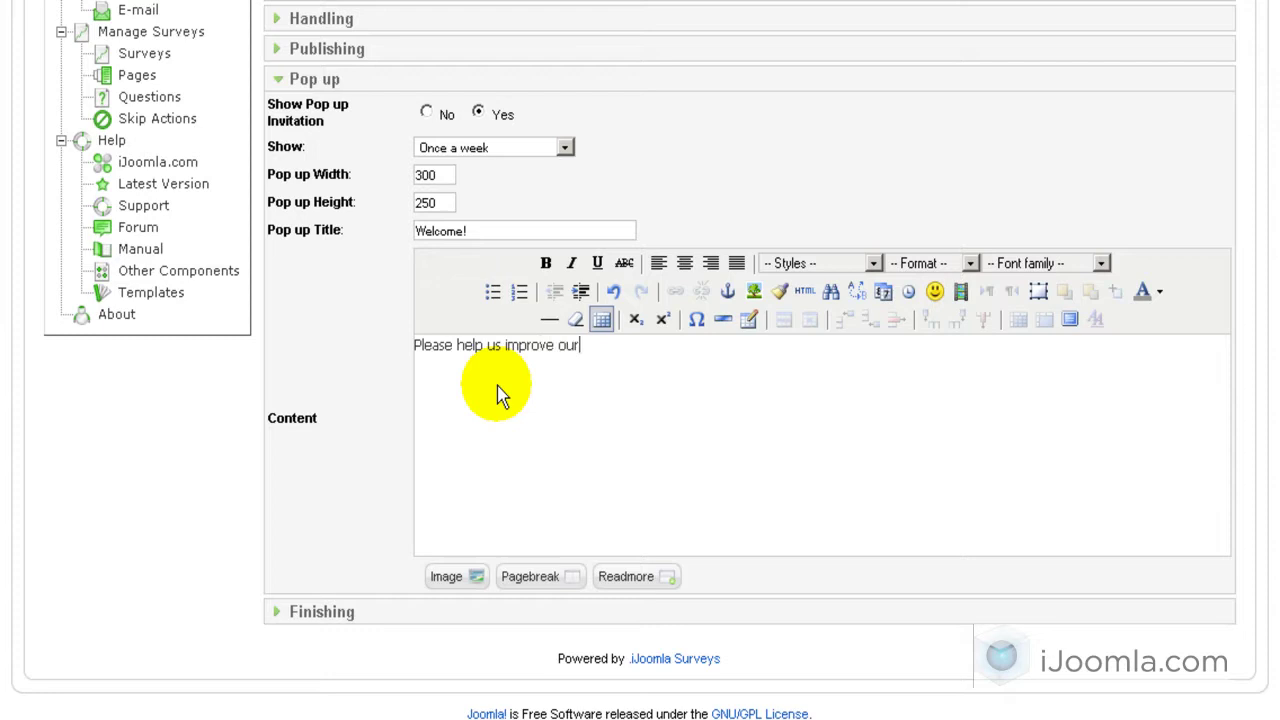
pyautogui.write(' site, take our survey')
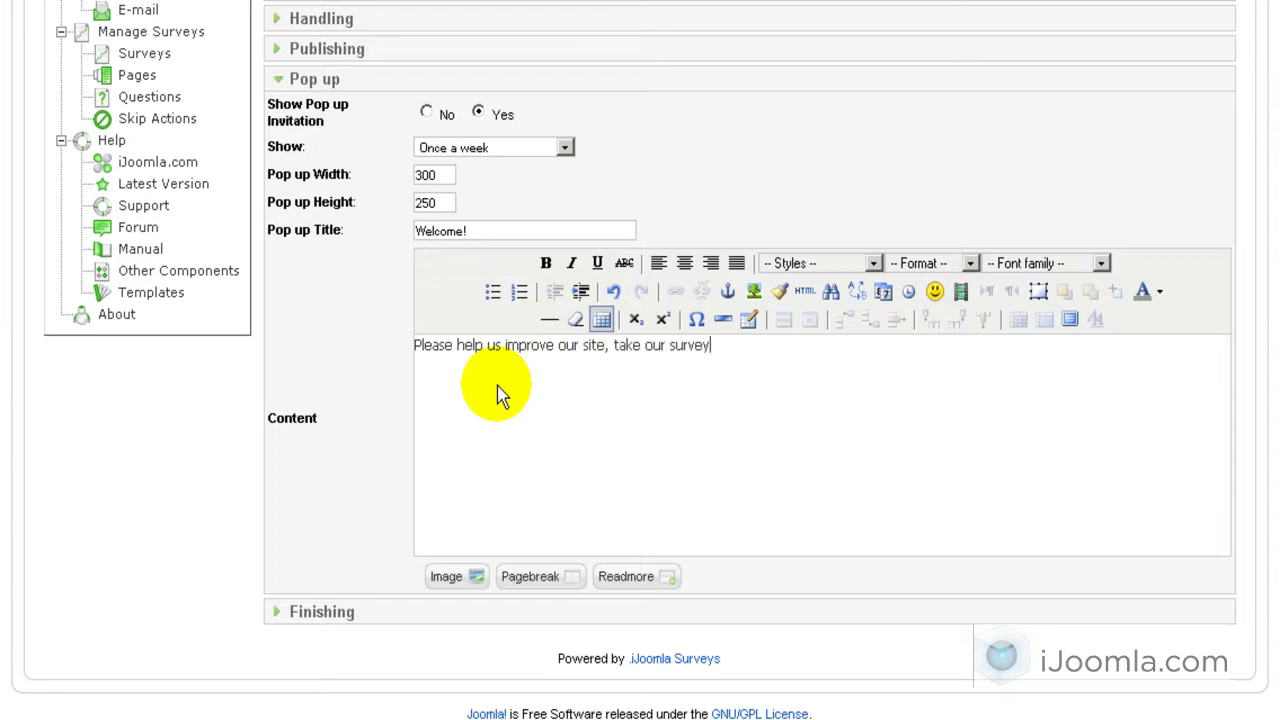
pyautogui.write('! you could win something.')
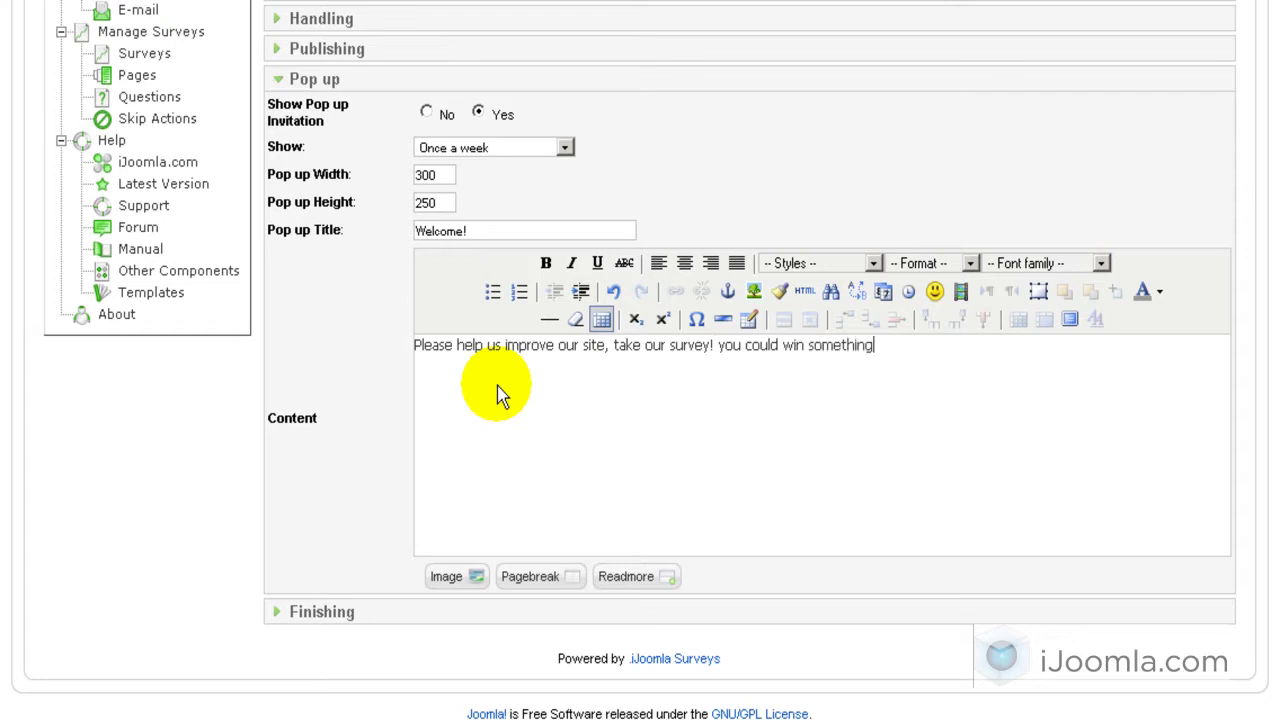
# - Insert coffee.jpg from the food folder into the pop-up content, aligned left
pyautogui.click(455, 578)
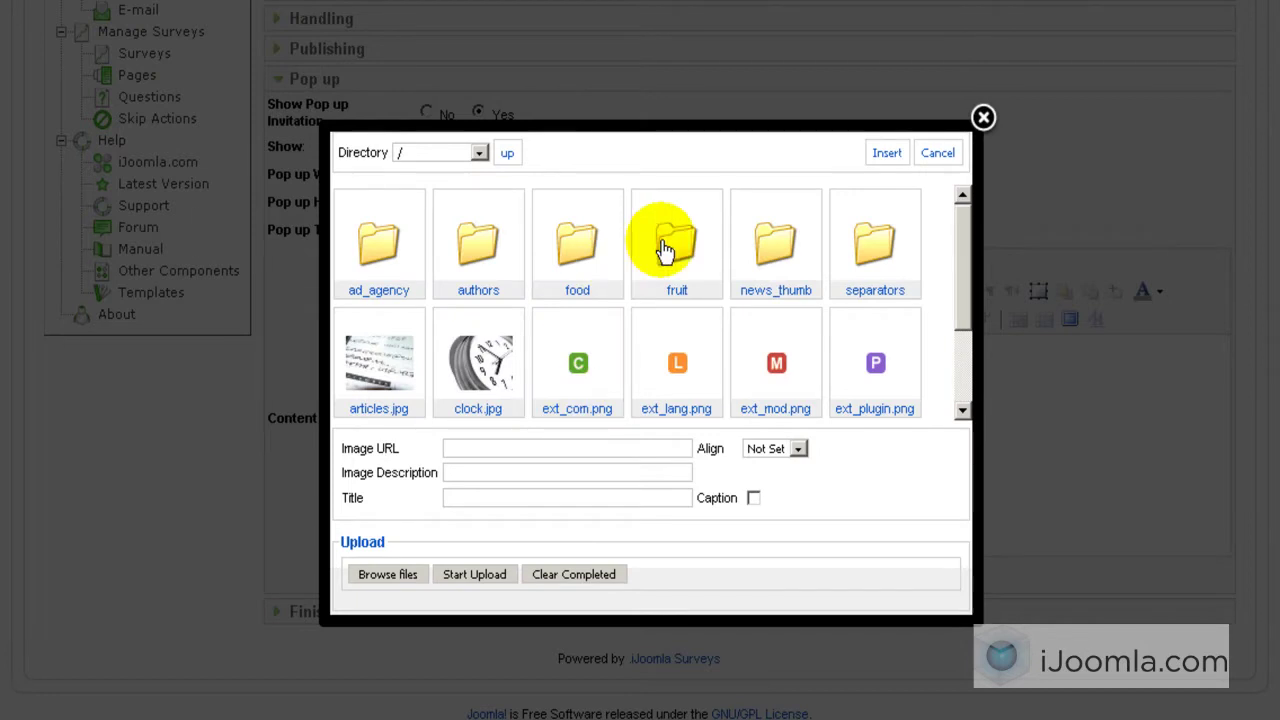
pyautogui.click(590, 250)
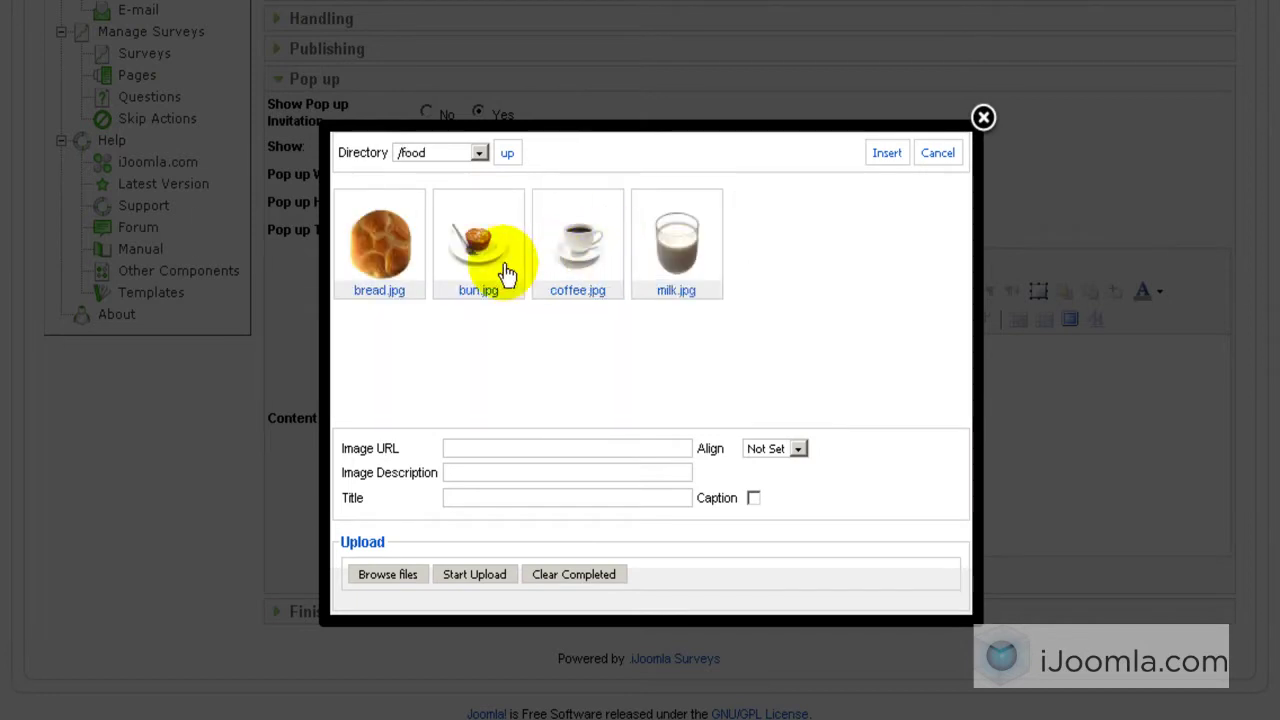
pyautogui.click(578, 240)
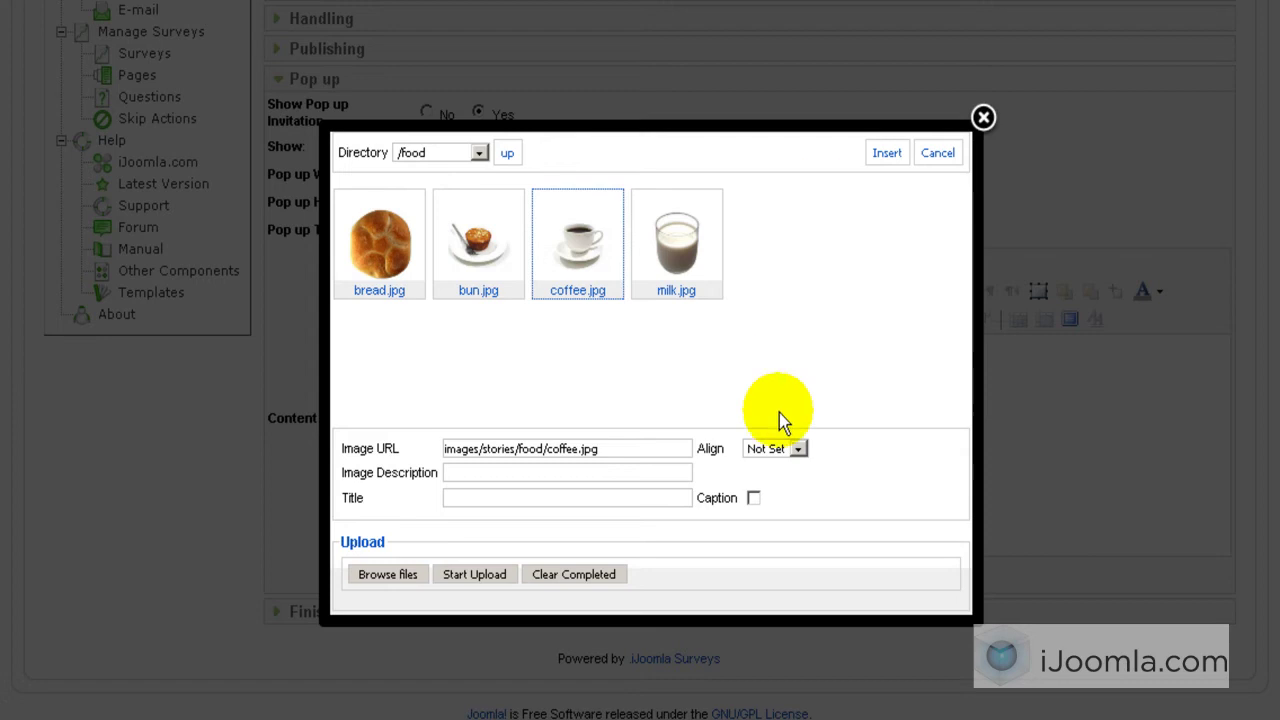
pyautogui.click(785, 449)
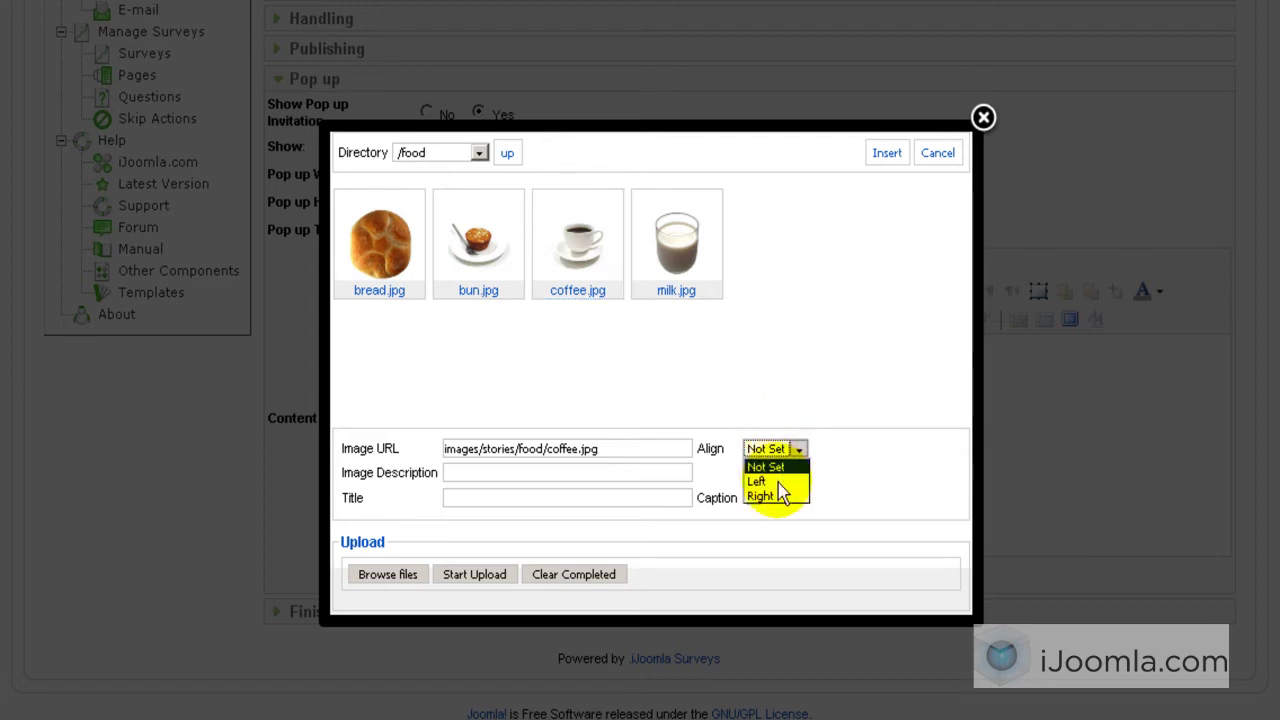
pyautogui.click(768, 481)
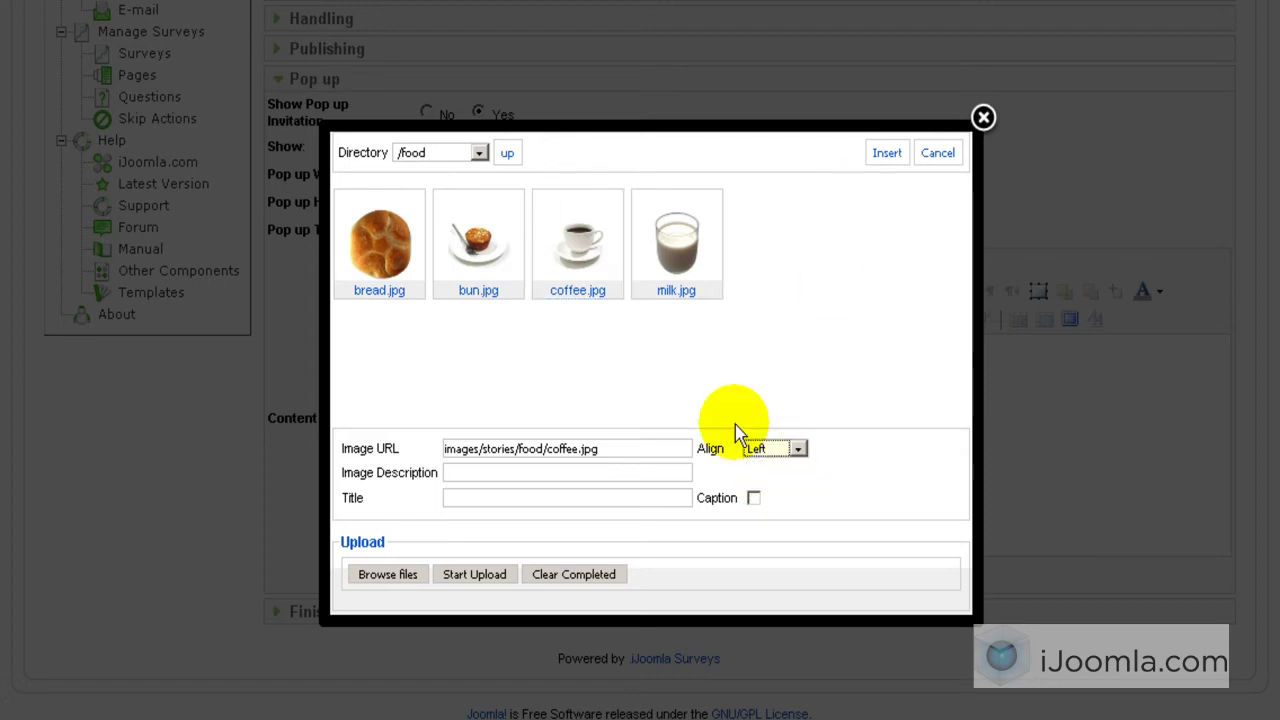
pyautogui.click(886, 153)
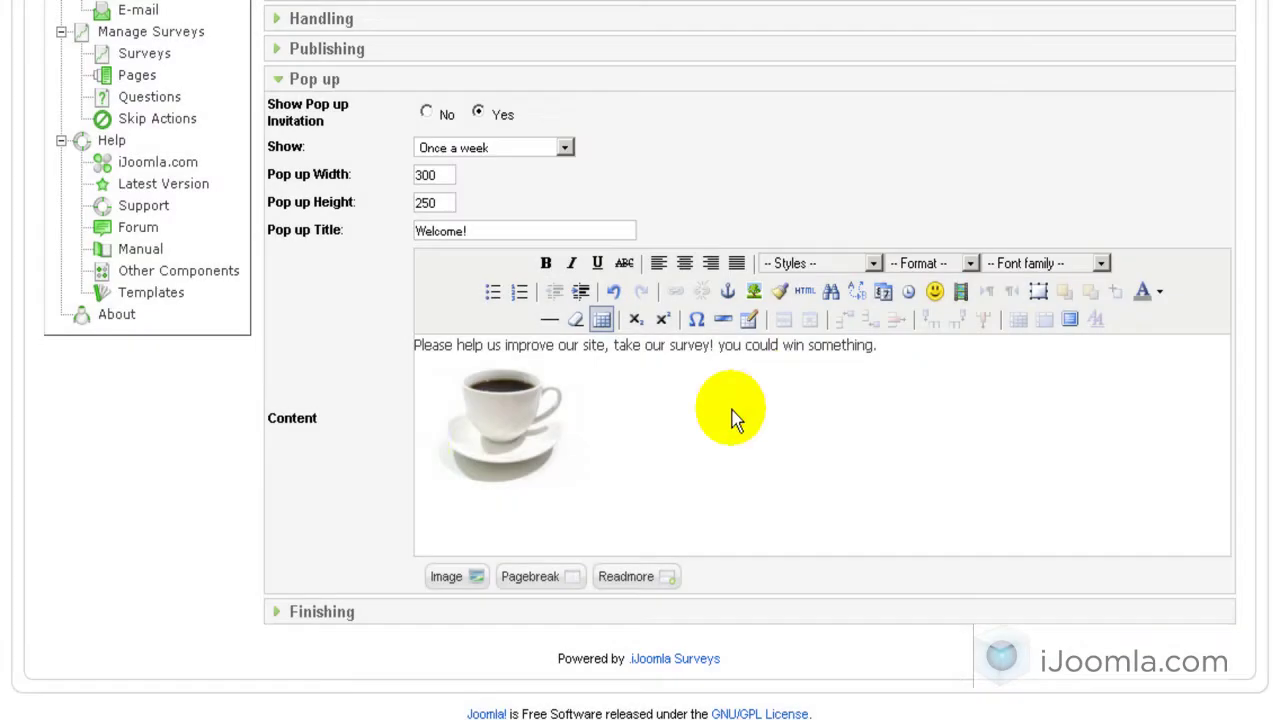
# - Return to the top of Edit Survey and save My first survey
pyautogui.scroll(3, 380, 480)
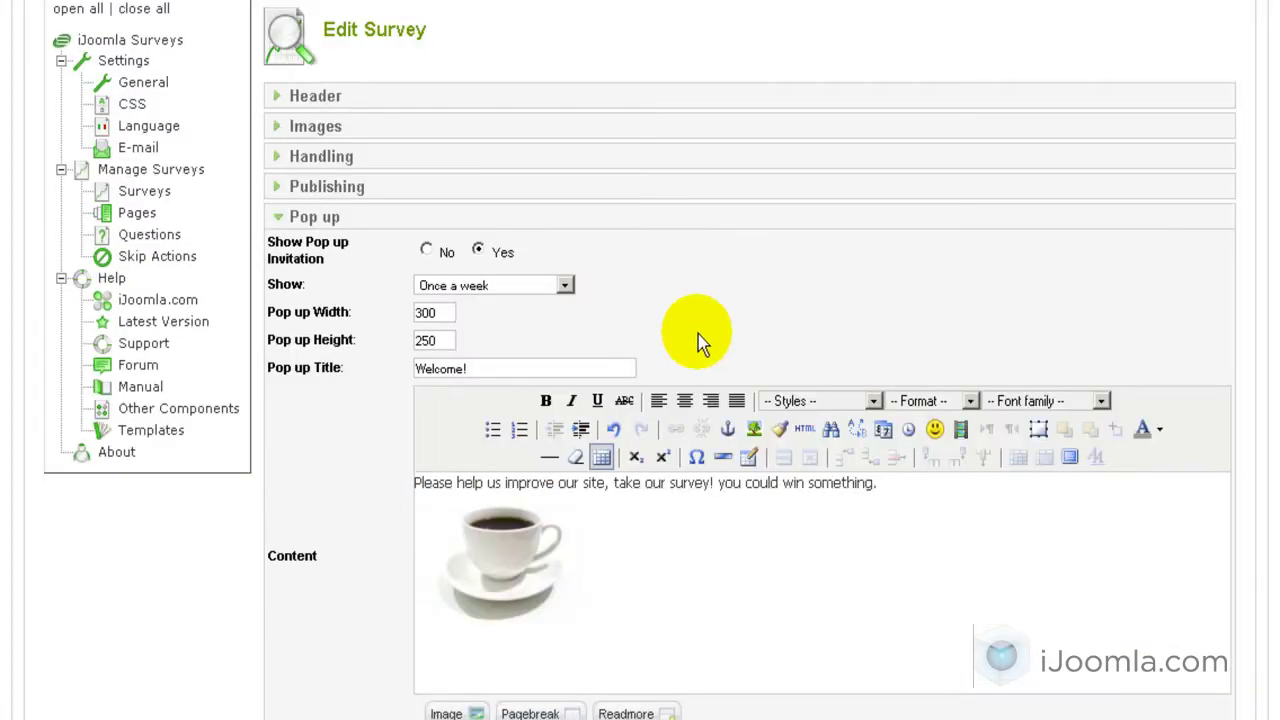
pyautogui.scroll(5, 635, 318)
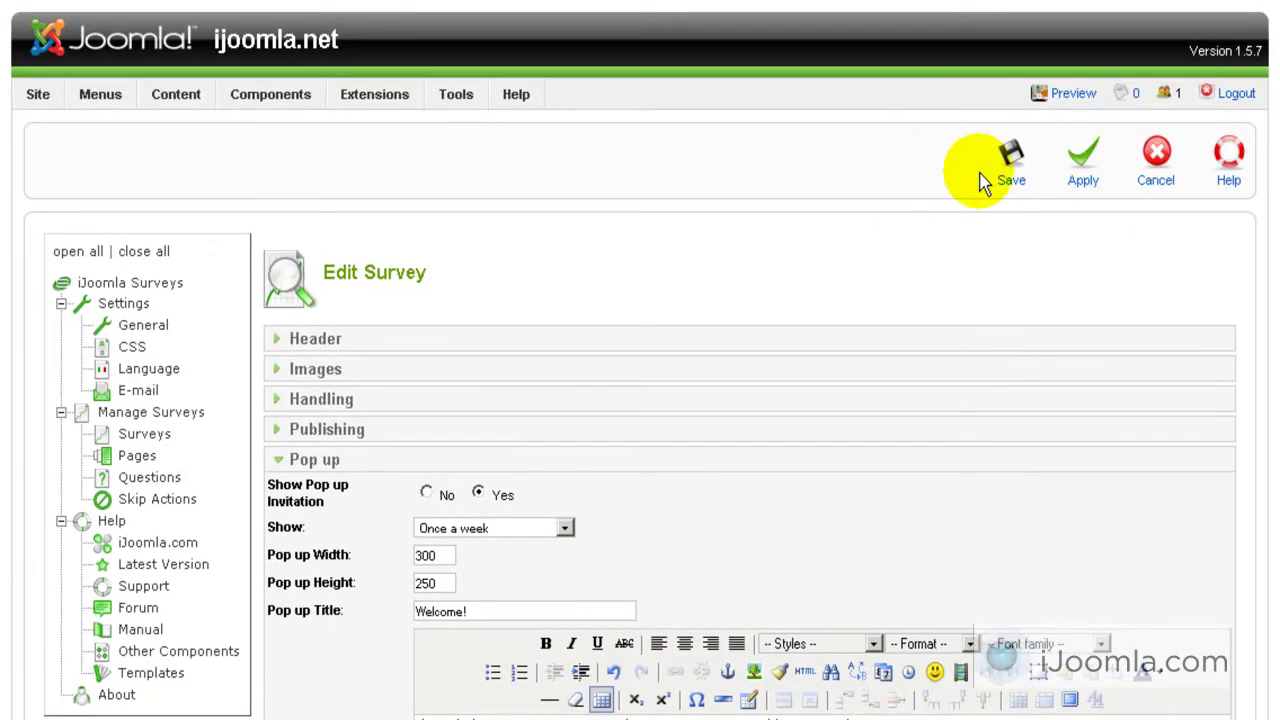
pyautogui.click(1008, 166)
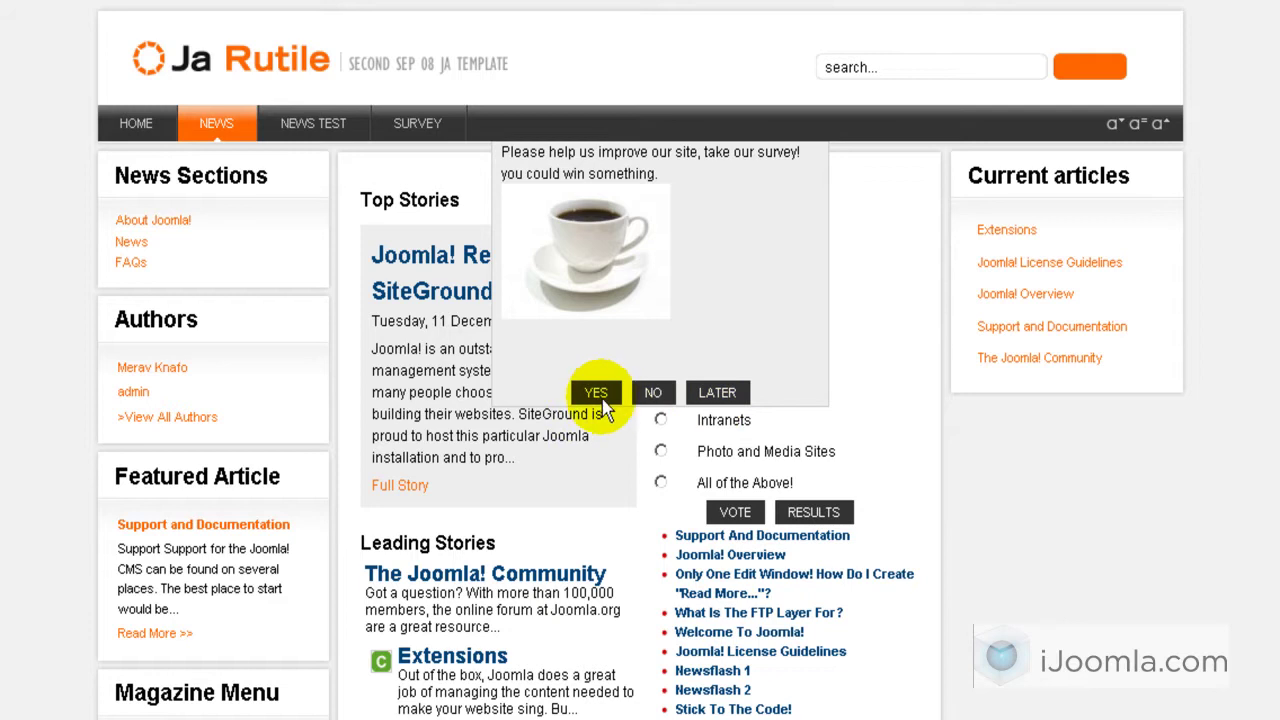
# - Choose YES on the front-end survey pop-up showing the coffee image
pyautogui.click(600, 395)
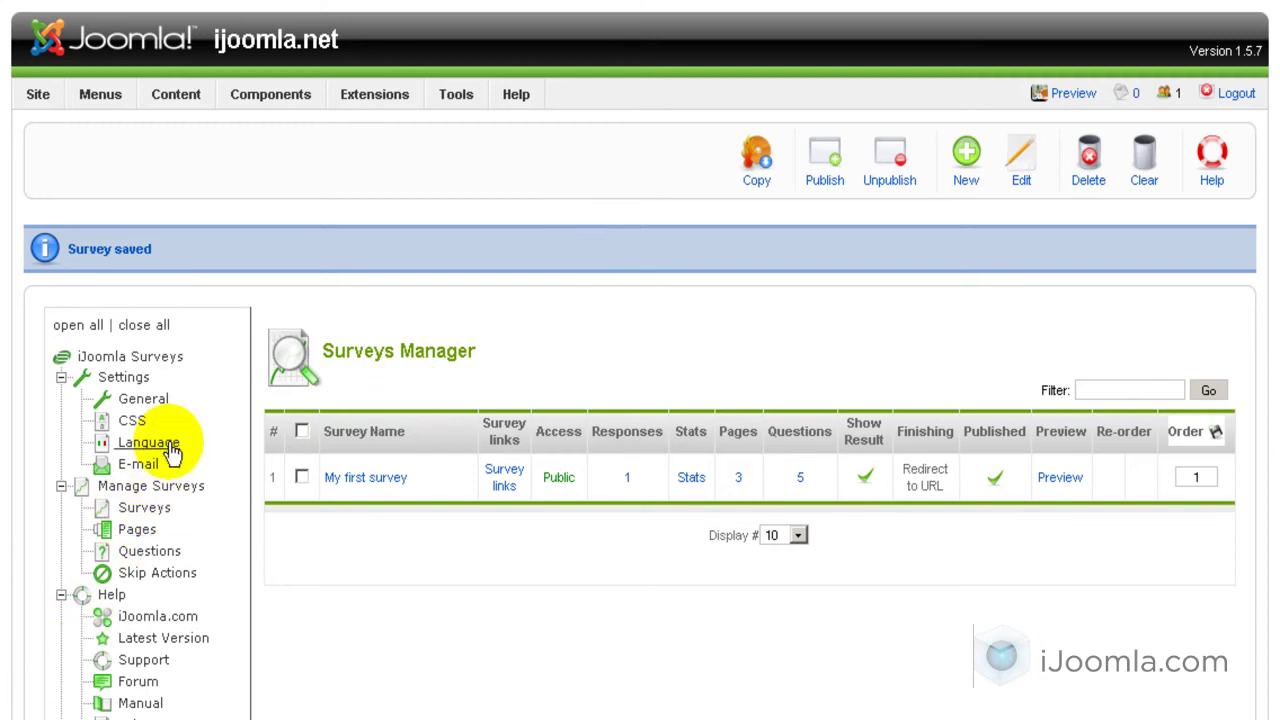
# - Open Settings > CSS in the iJoomla Surveys tree and scroll down the settings page
pyautogui.click(132, 424)
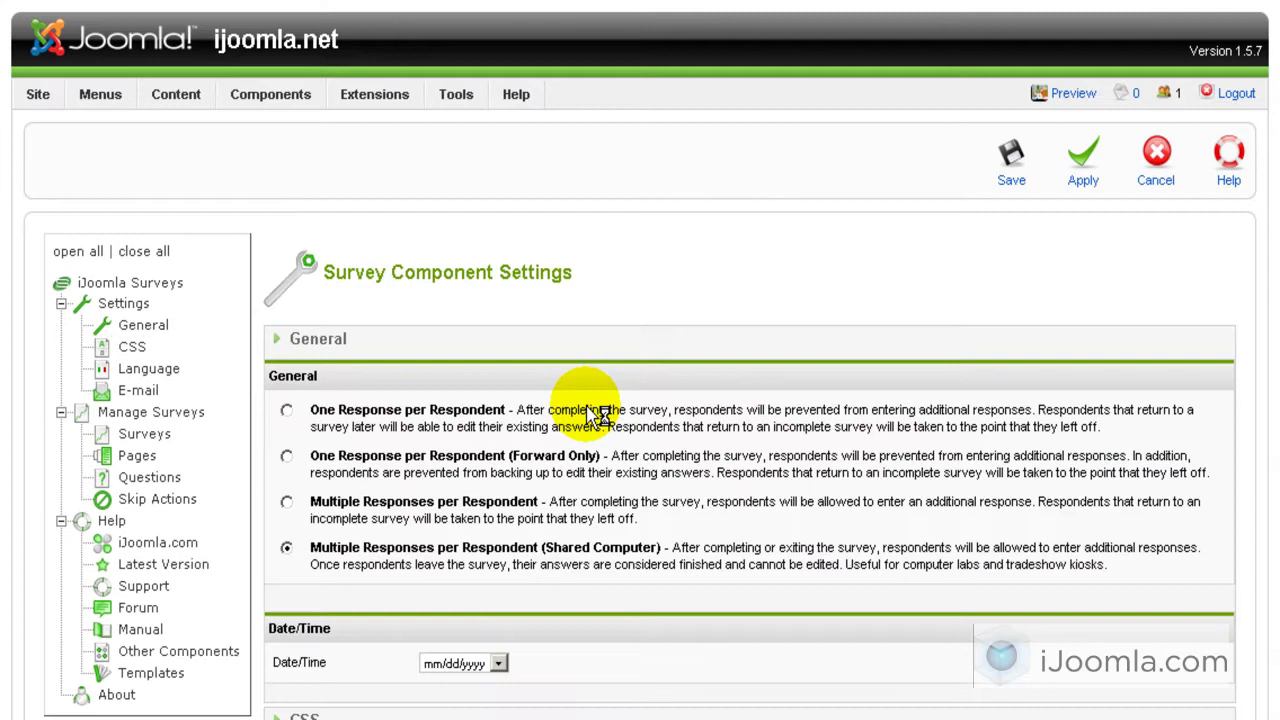
pyautogui.scroll(-3, 598, 416)
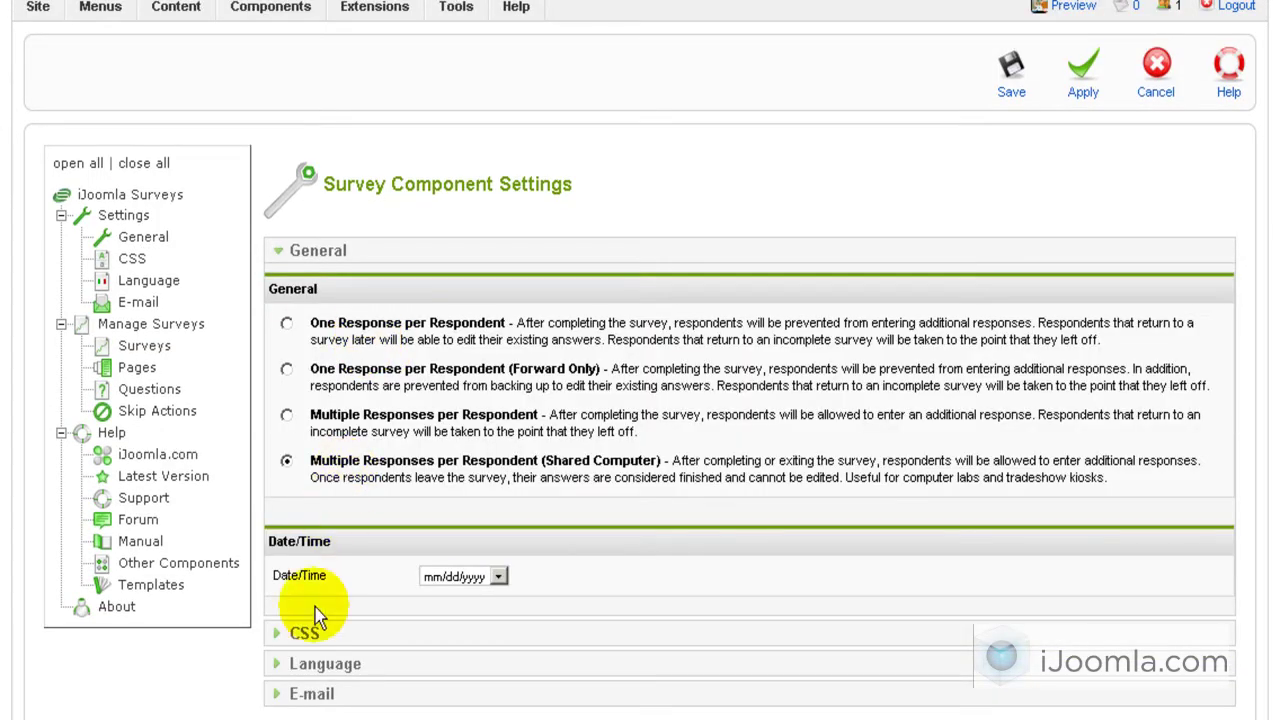
# - In the CSS section, set Pop up Title to contentheading, Content to componentheading, Button row to buttton
pyautogui.click(306, 634)
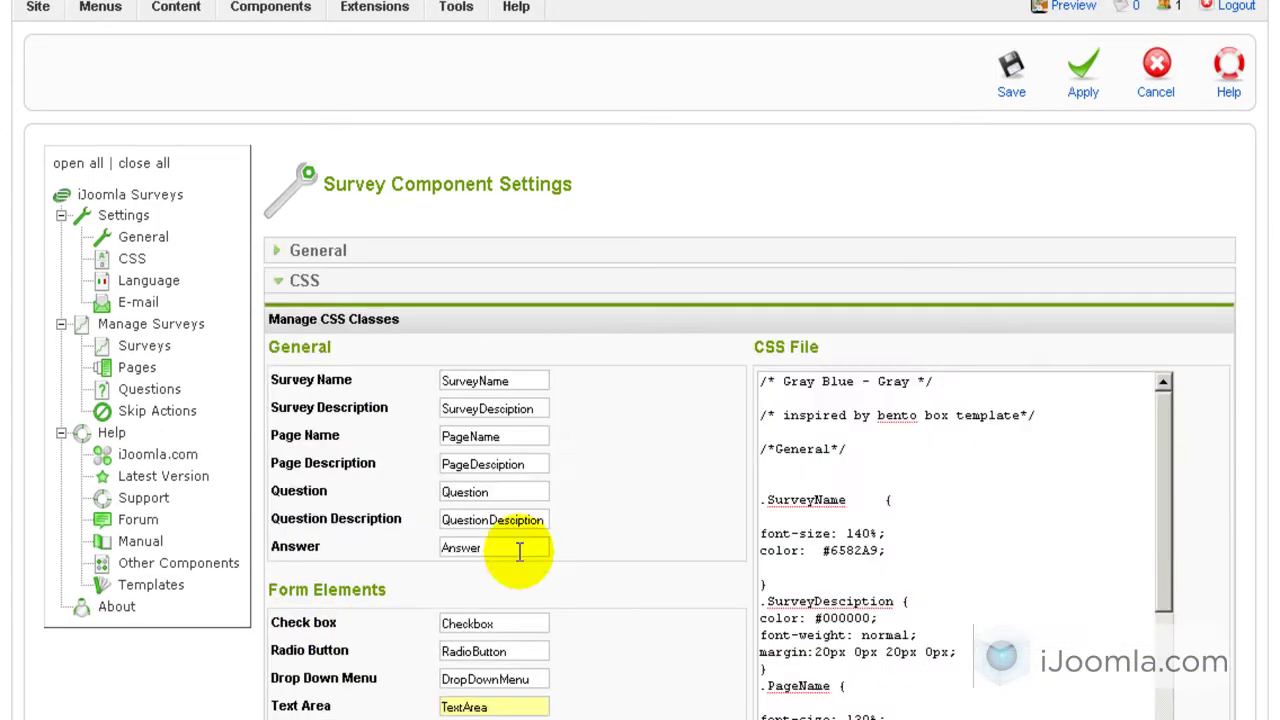
pyautogui.scroll(-7, 516, 552)
pyautogui.scroll(-2, 525, 540)
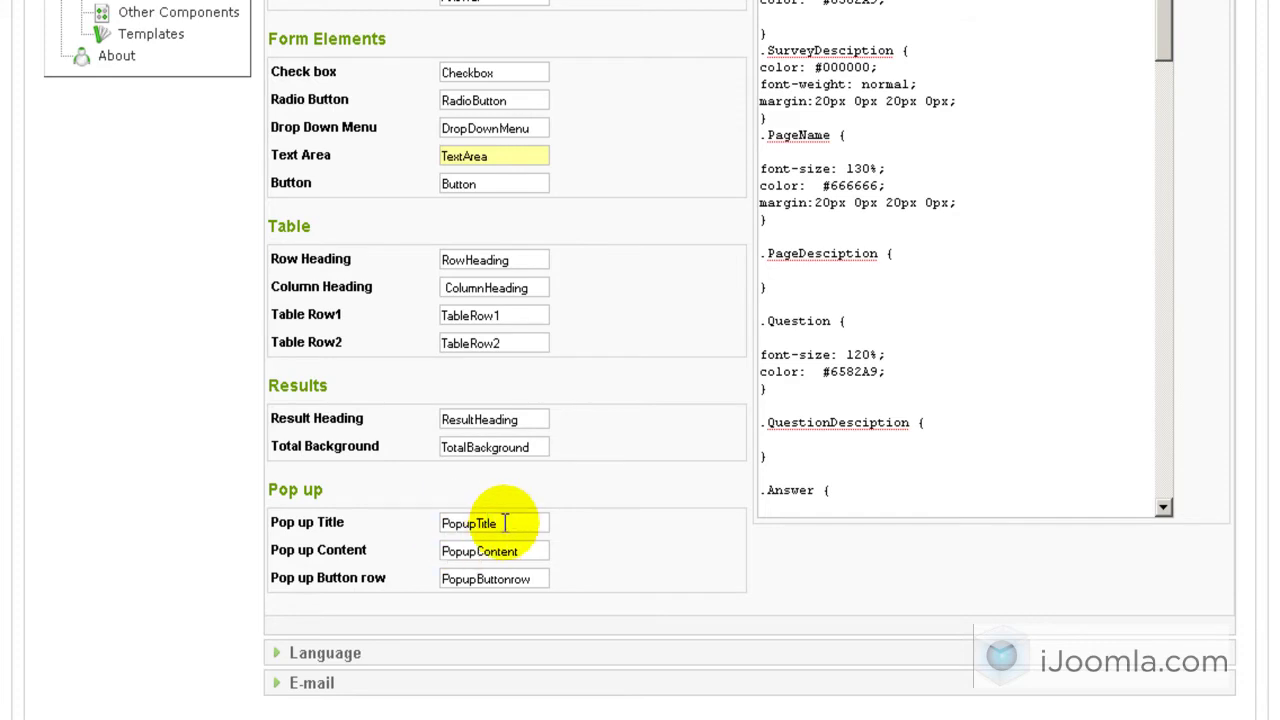
pyautogui.moveTo(505, 523); pyautogui.dragTo(320, 514)
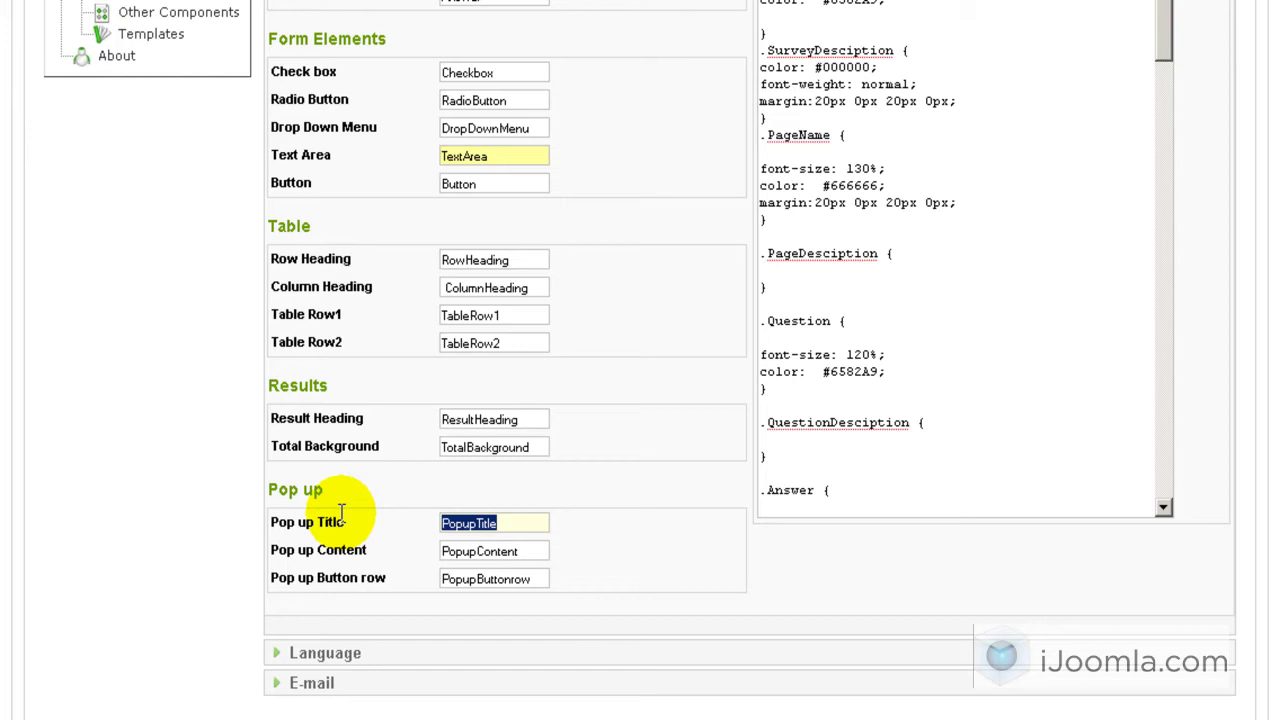
pyautogui.write('conte')
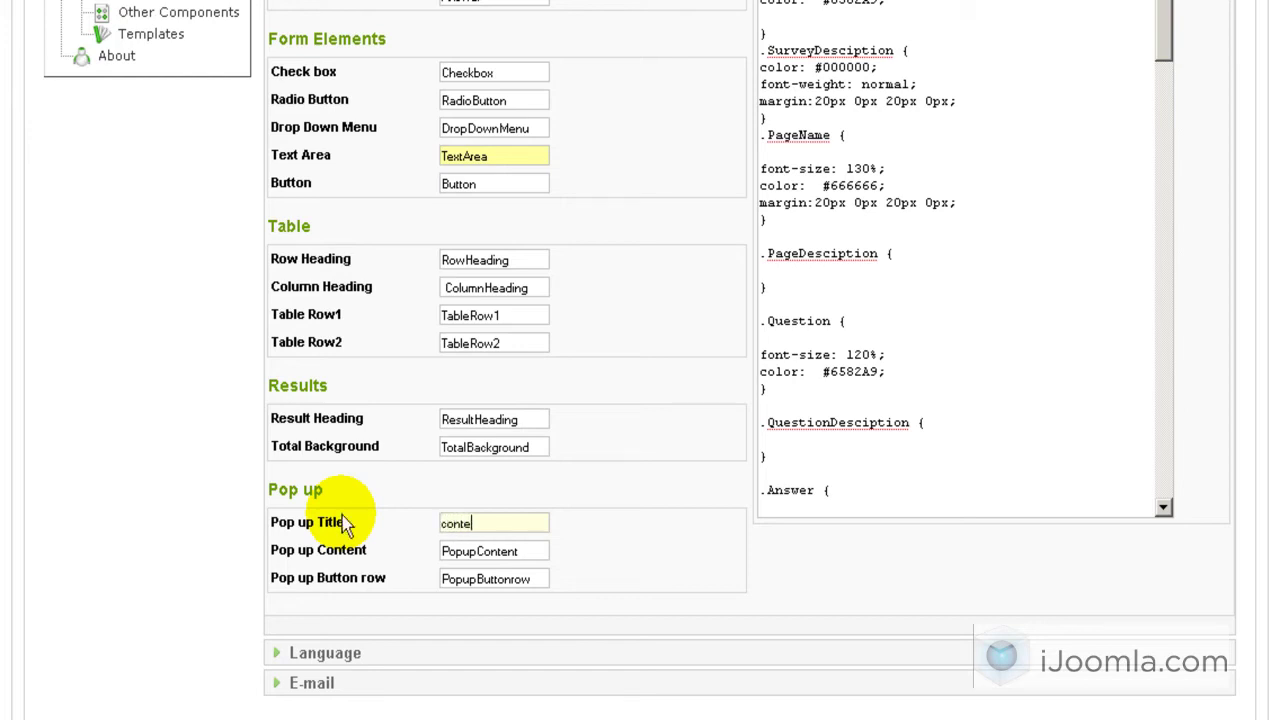
pyautogui.write('ntheading')
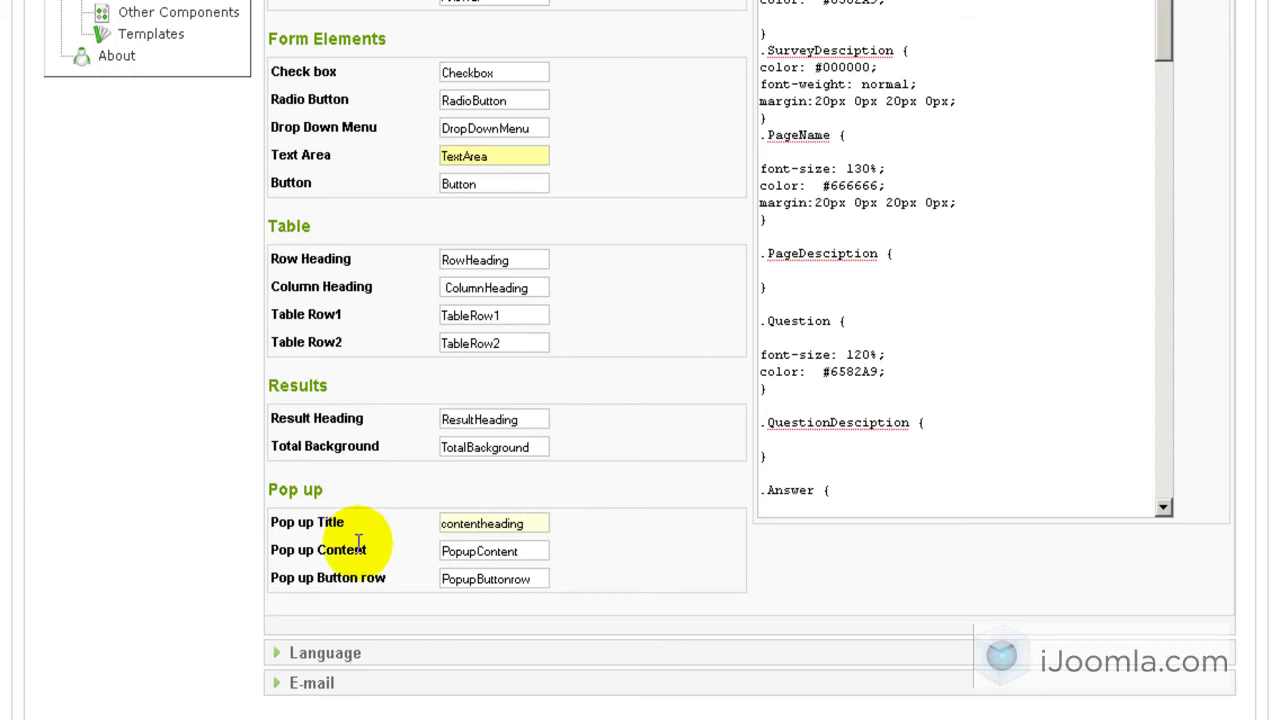
pyautogui.doubleClick(541, 548)
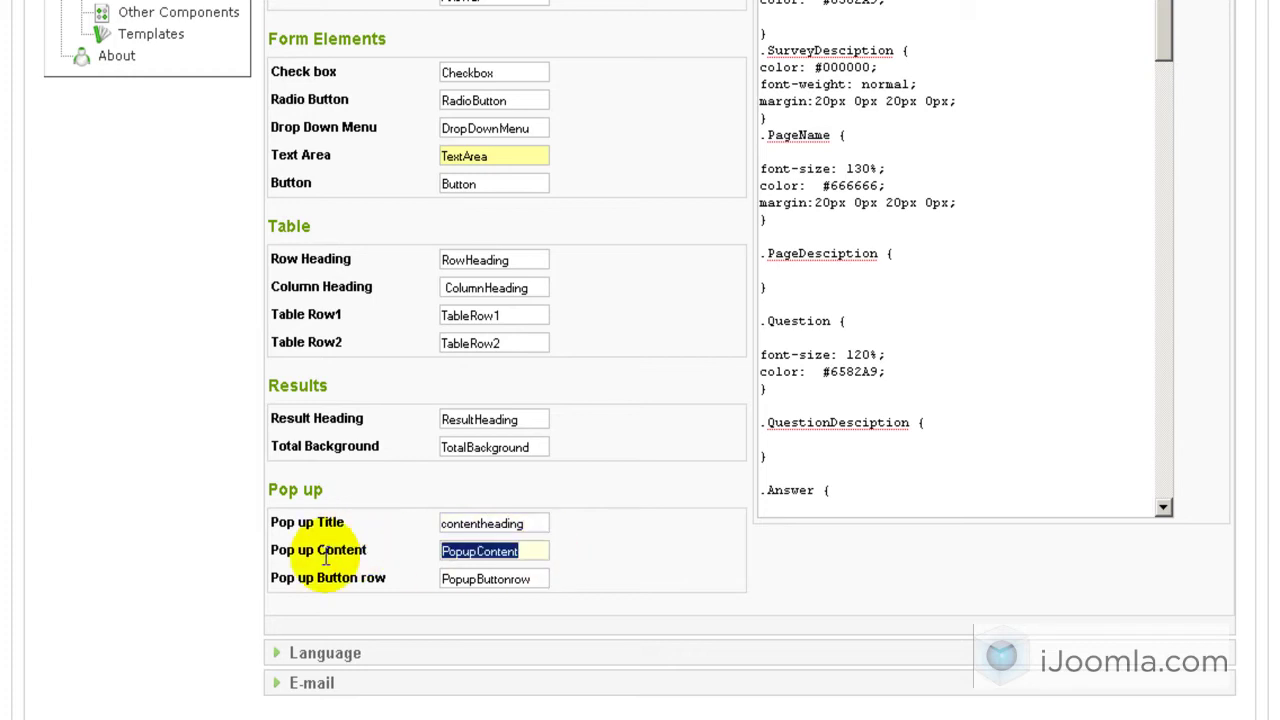
pyautogui.write('compon')
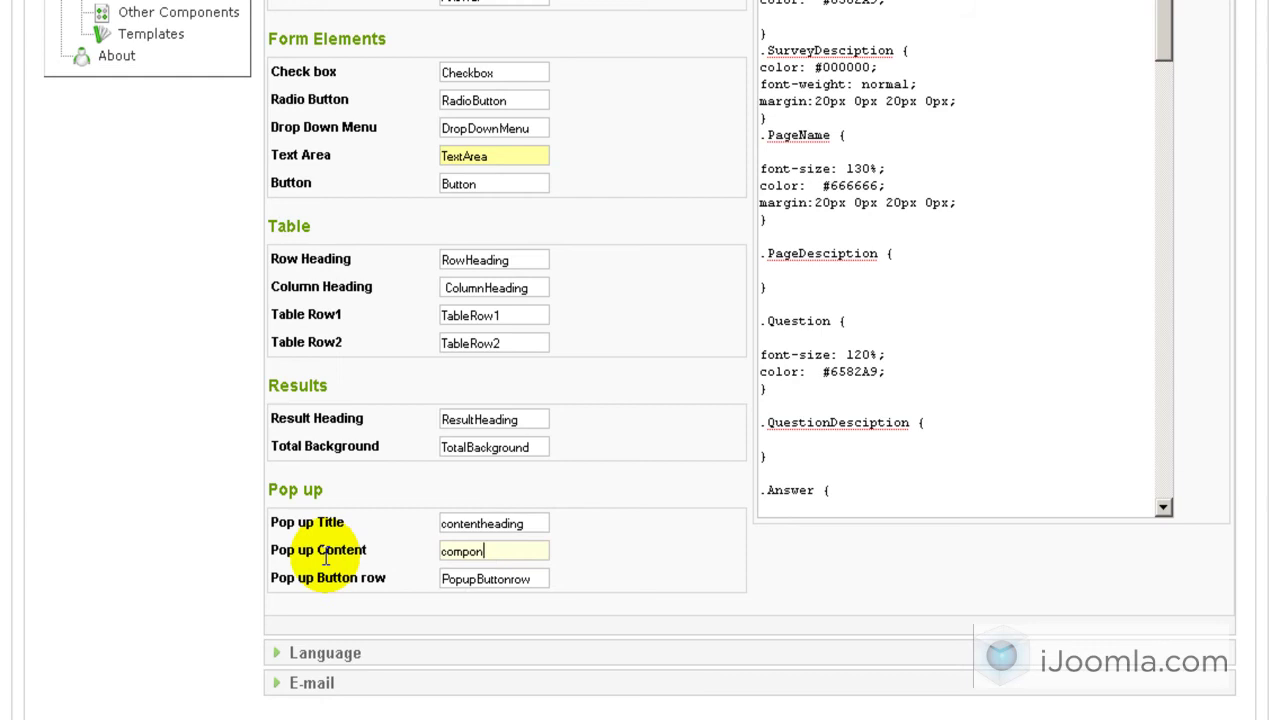
pyautogui.write('entheading')
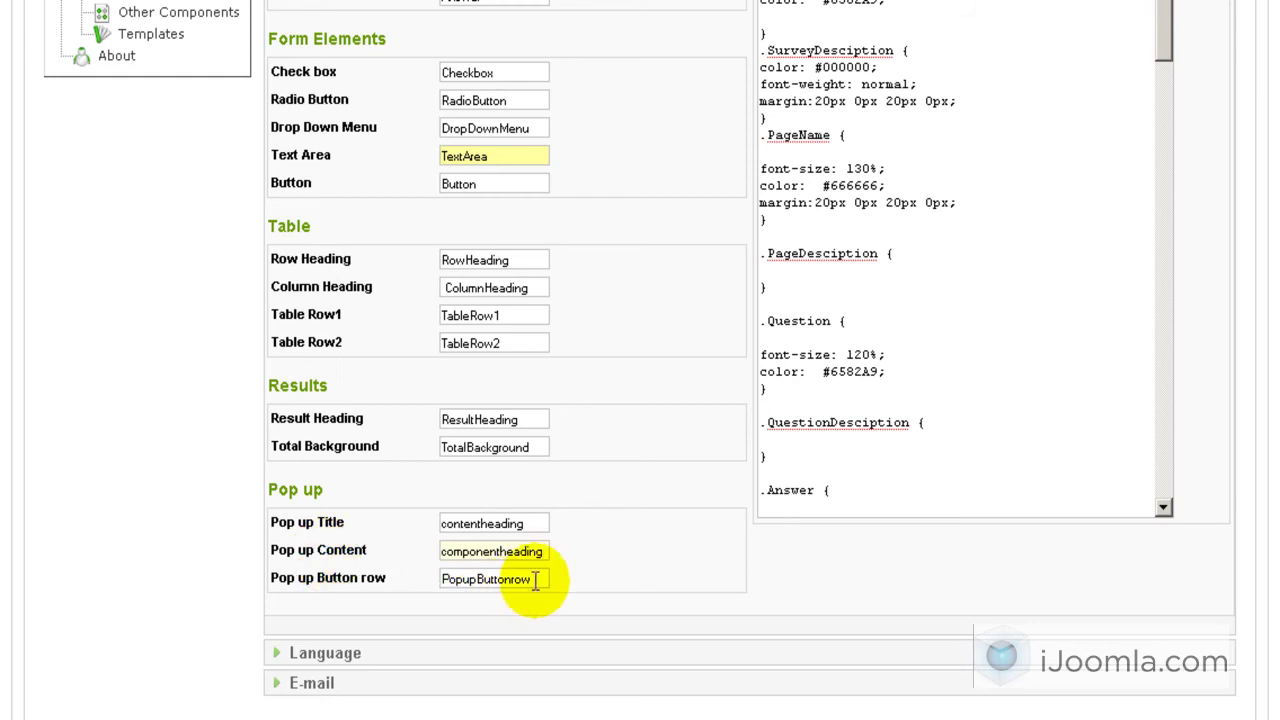
pyautogui.moveTo(541, 579); pyautogui.dragTo(397, 578)
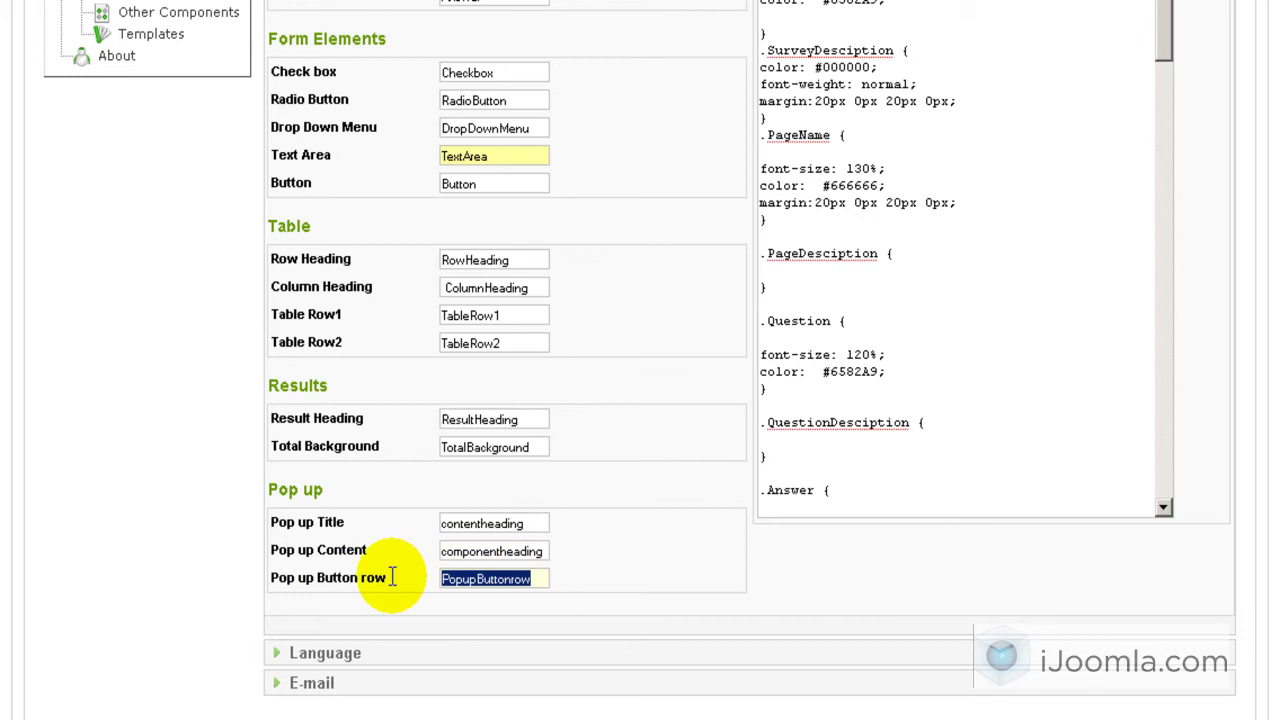
pyautogui.write('buuttton')
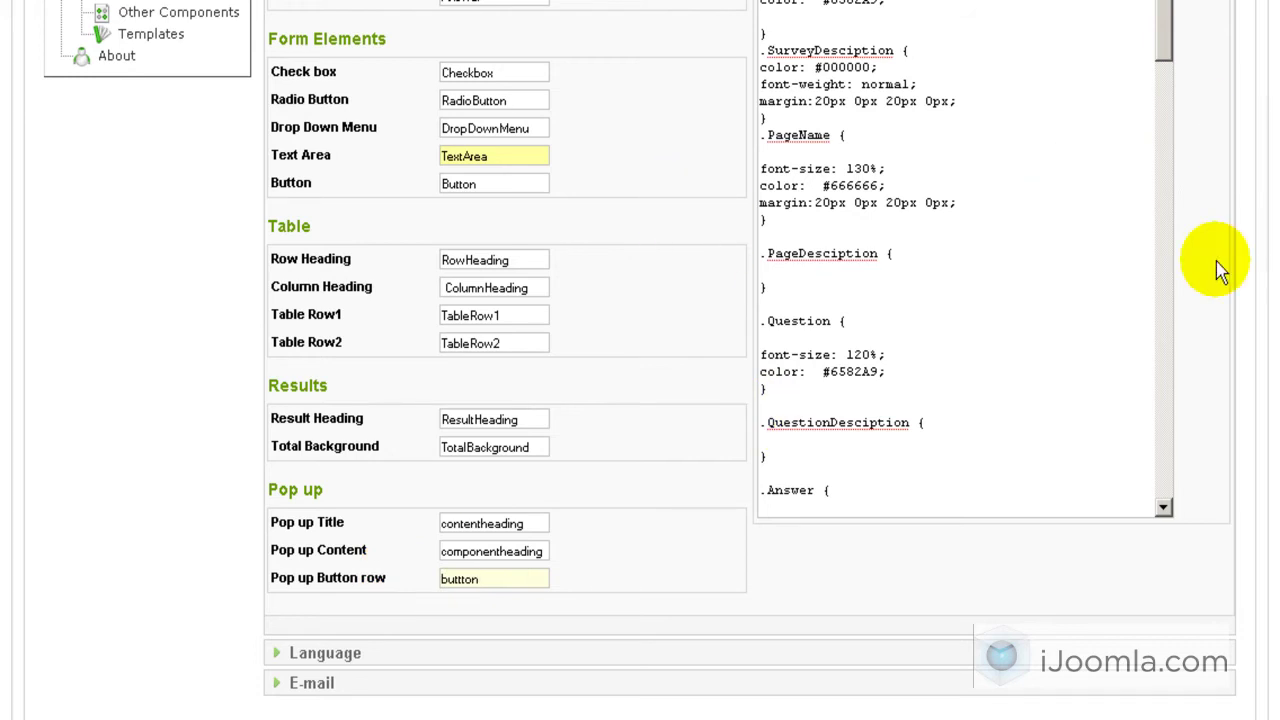
pyautogui.scroll(1, 1223, 271)
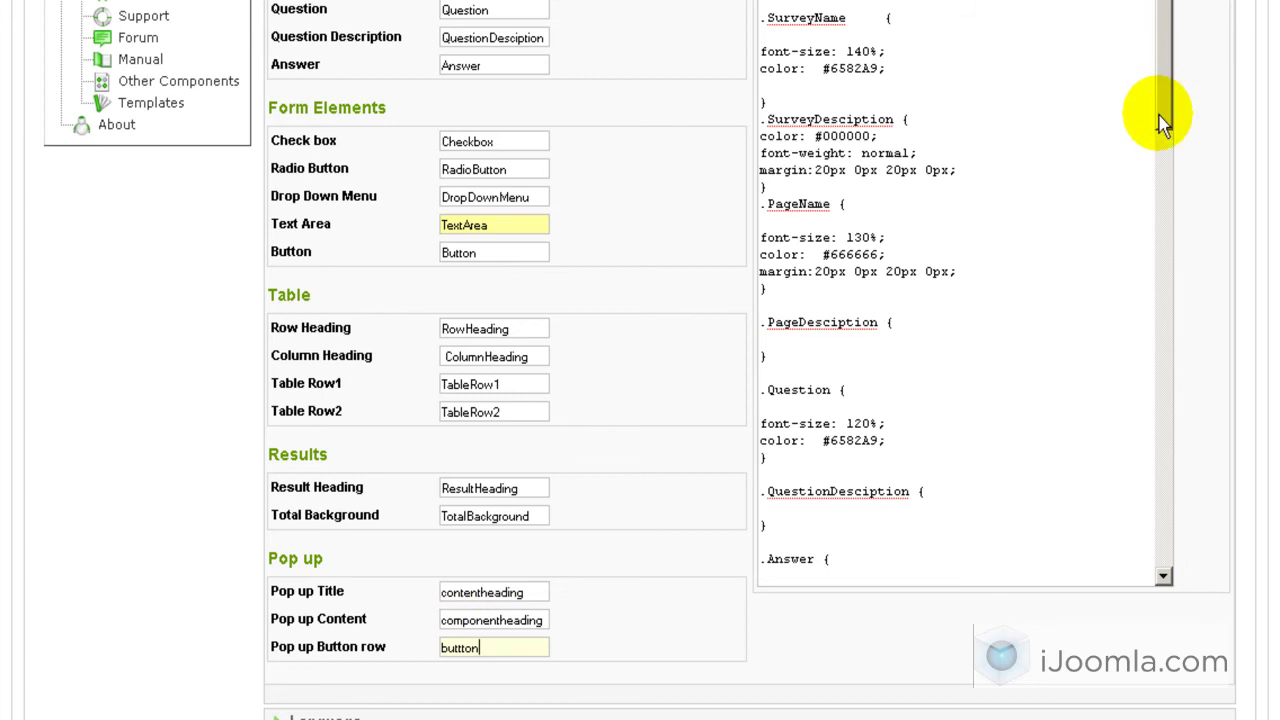
# - Insert two blank lines in the .PopupTitle rule and one in the .PopupContent rule of the CSS file
pyautogui.moveTo(1166, 109); pyautogui.dragTo(1134, 571)
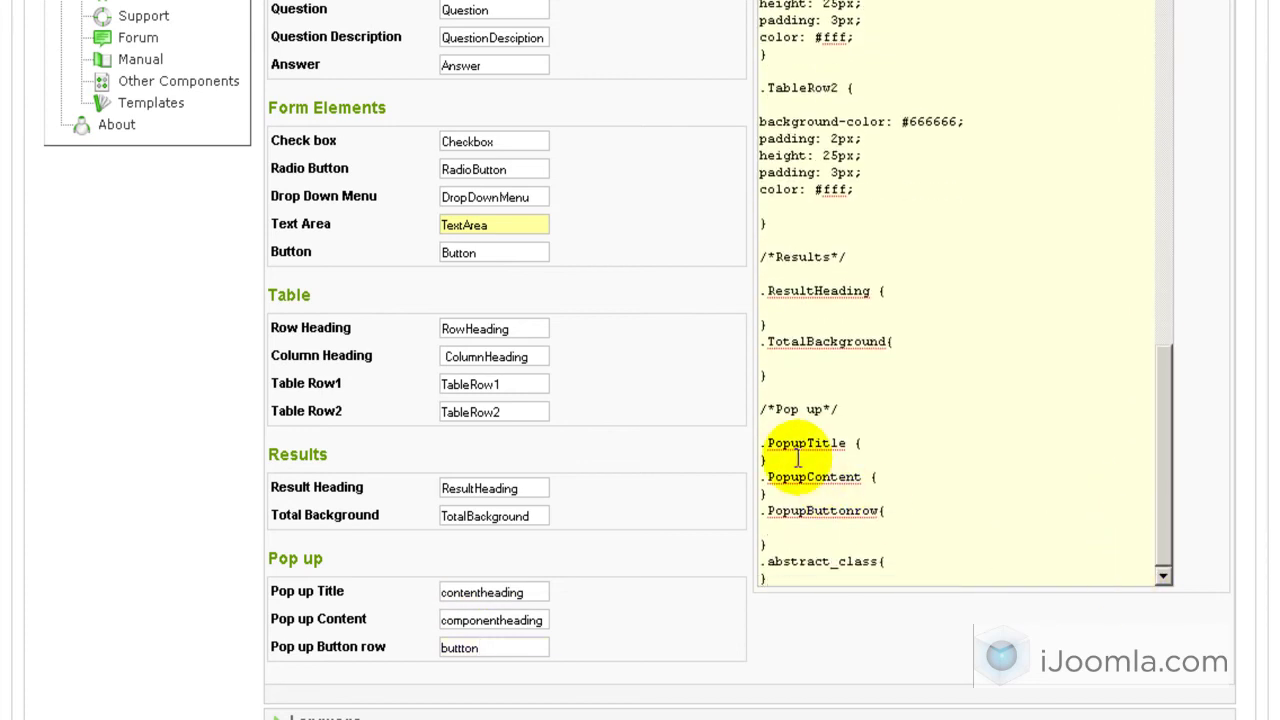
pyautogui.click(863, 445)
pyautogui.press('Return')
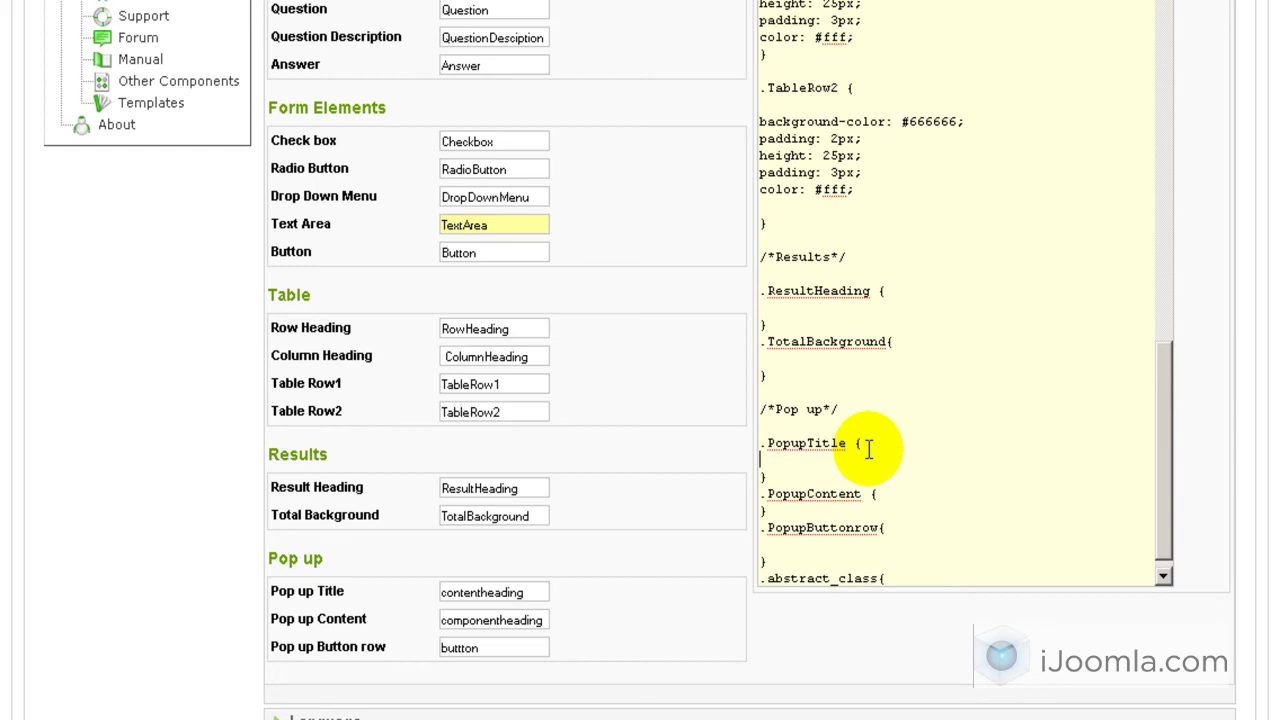
pyautogui.press('Return')
pyautogui.click(884, 471)
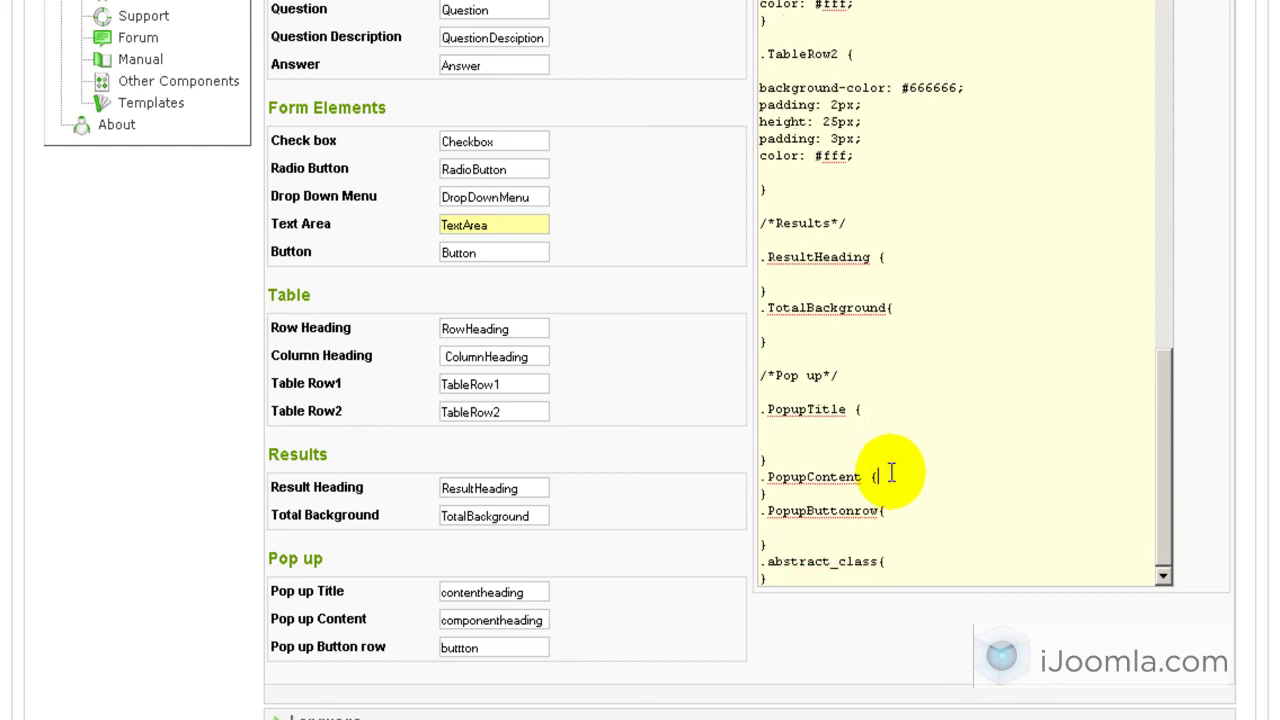
pyautogui.press('Return')
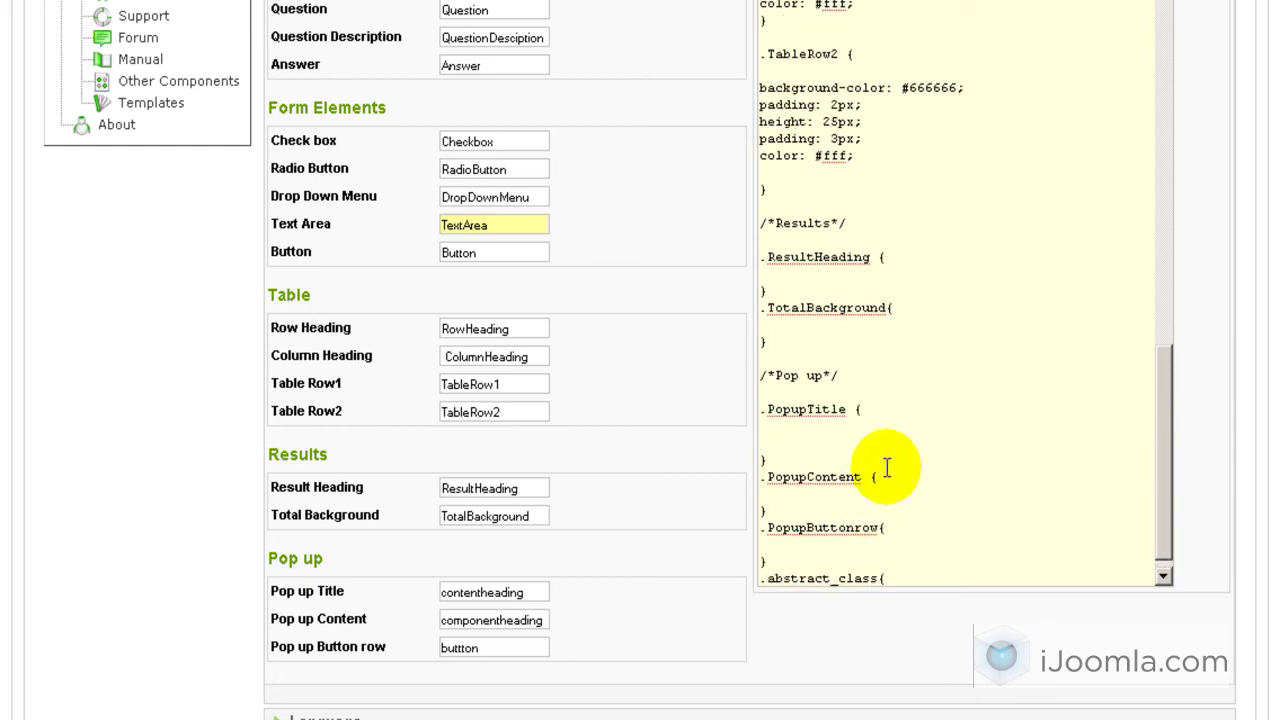
pyautogui.scroll(-1, 886, 467)
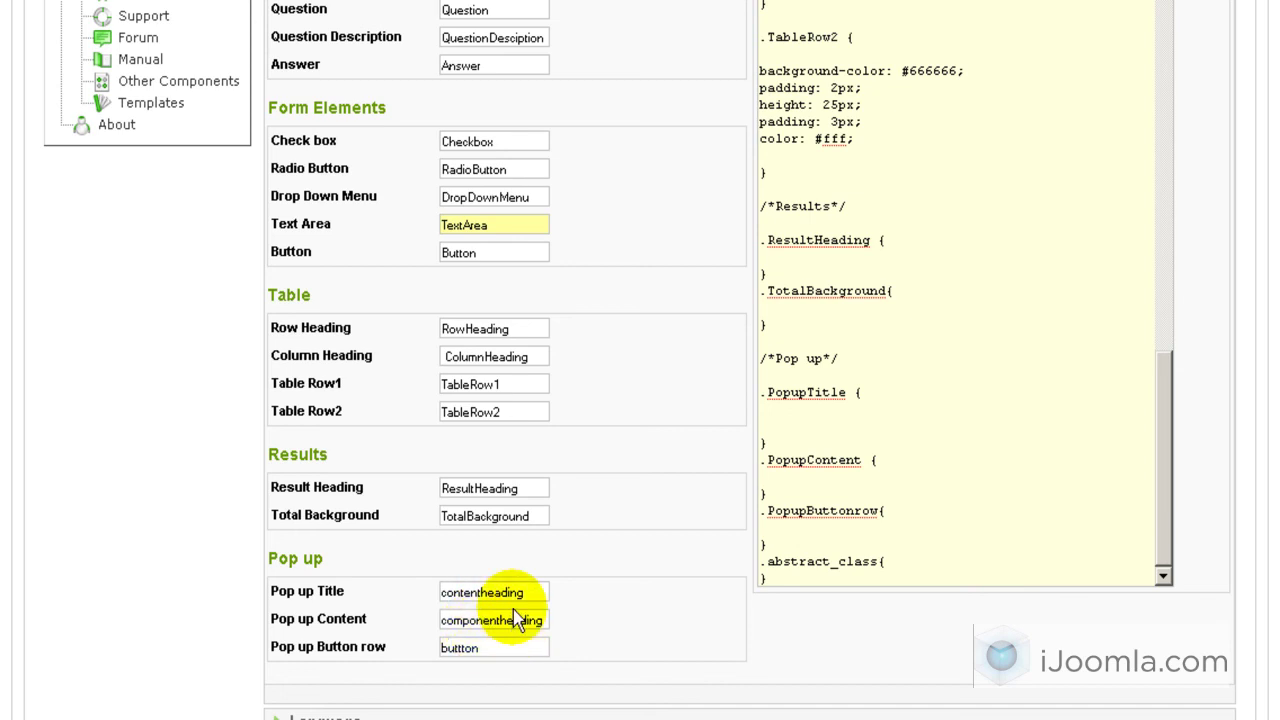
# - Save the Survey Component Settings with the edited pop-up classes and CSS file
pyautogui.scroll(6, 515, 620)
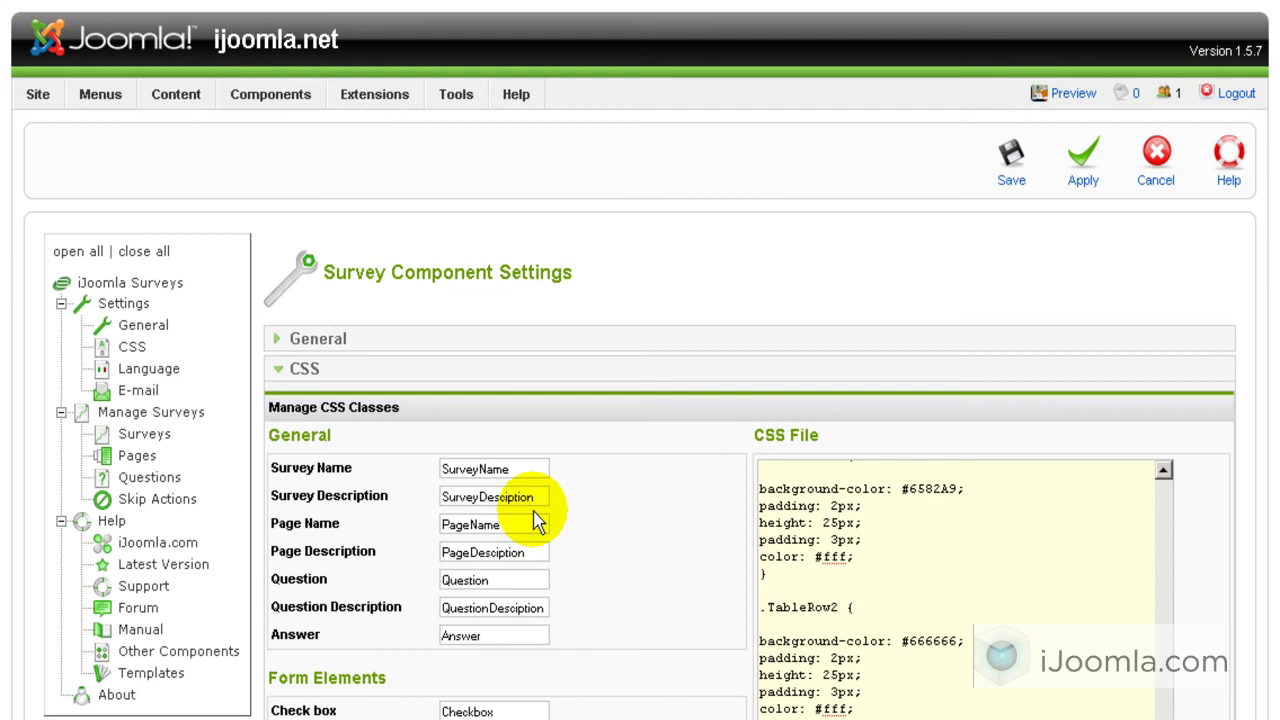
pyautogui.click(1008, 165)
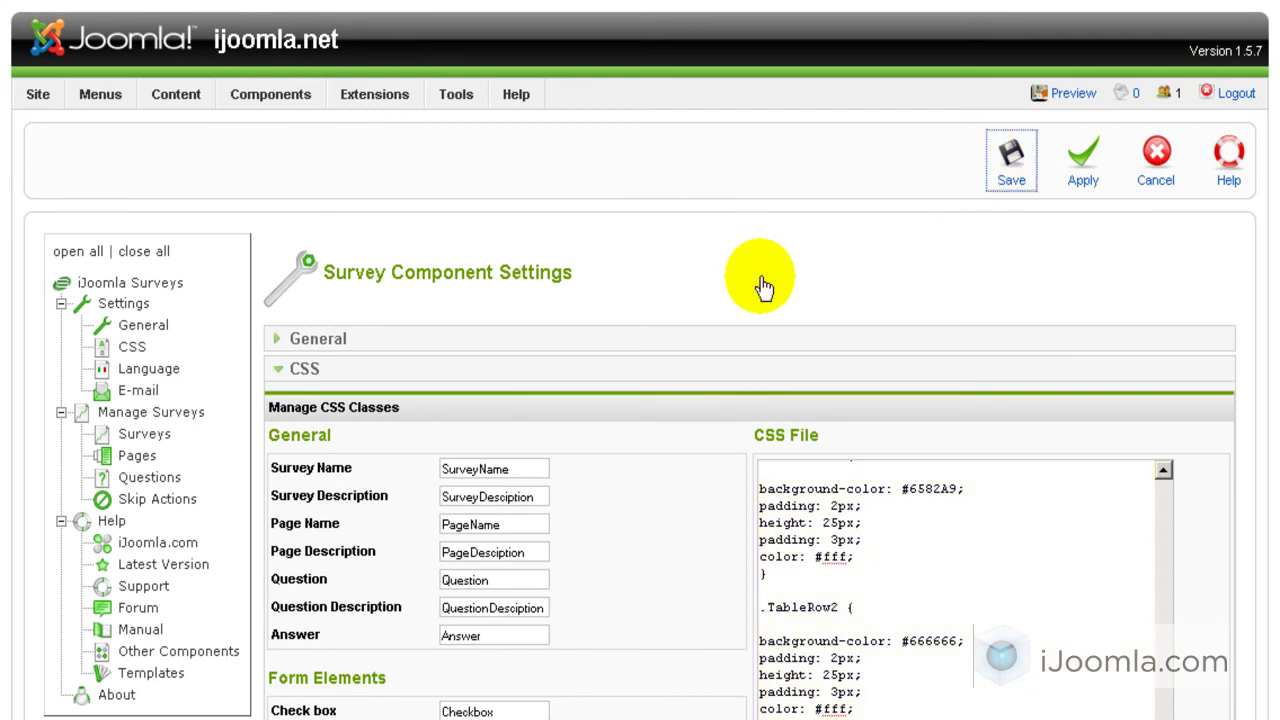